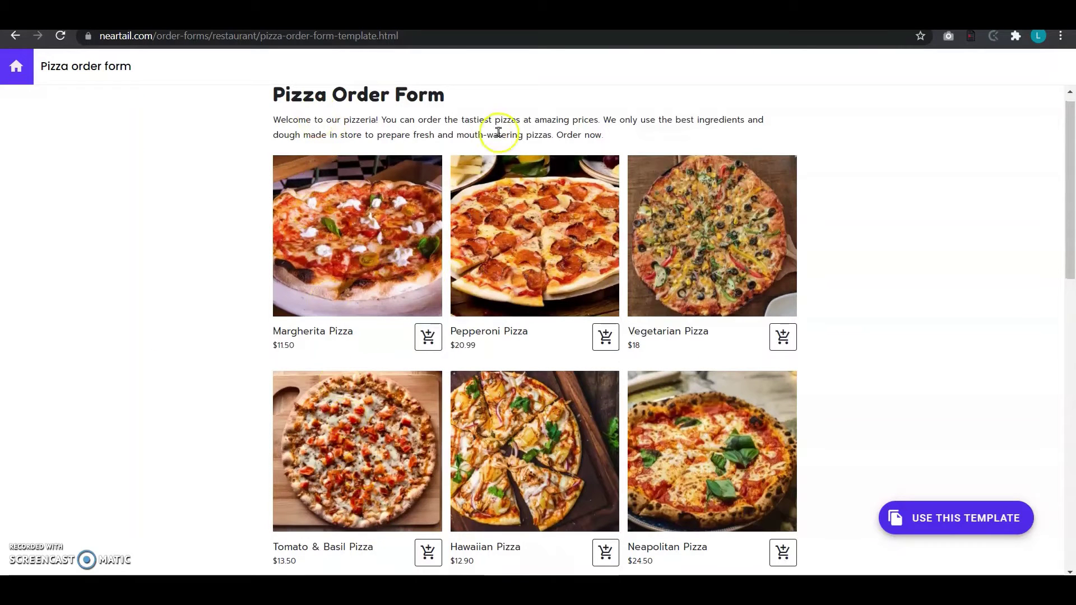
scroll(866, 489, down, 3)
scroll(867, 491, down, 1)
scroll(867, 490, down, 2)
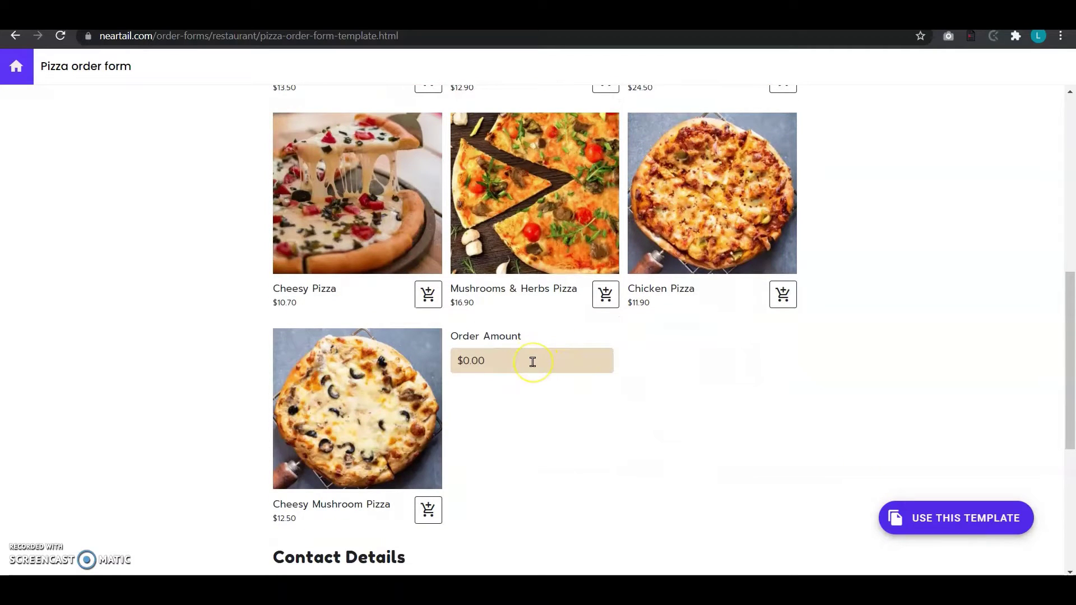
scroll(532, 361, down, 1)
scroll(534, 363, down, 1)
scroll(536, 364, down, 2)
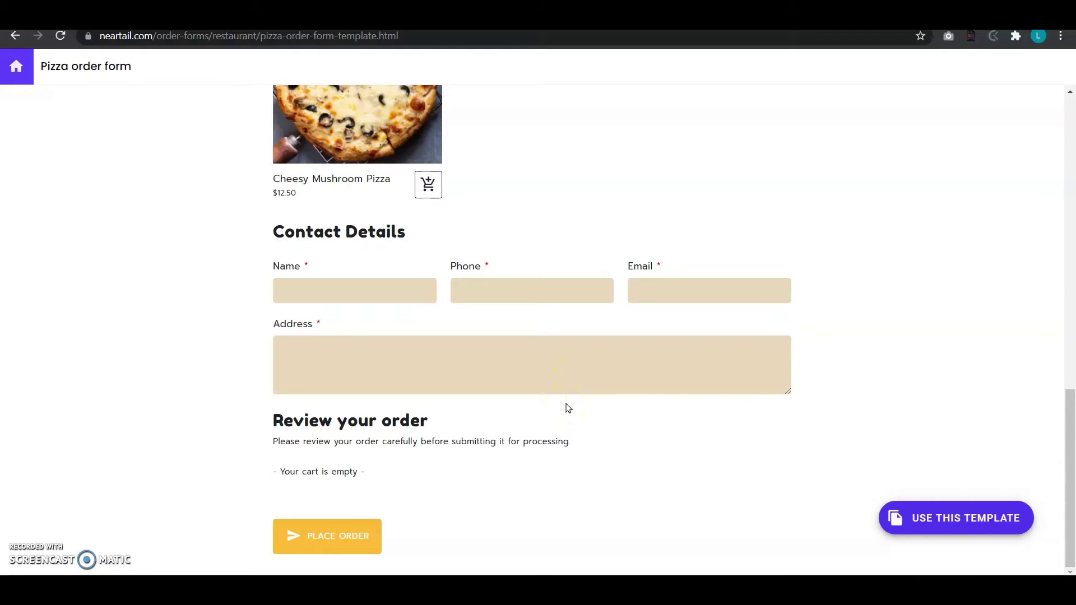
Step: Switch to the Resto Pizza responses sheet and view the order with its 21.4 Order Amount
click(474, 215)
scroll(475, 215, up, 4)
scroll(474, 215, up, 2)
key(alt+Tab)
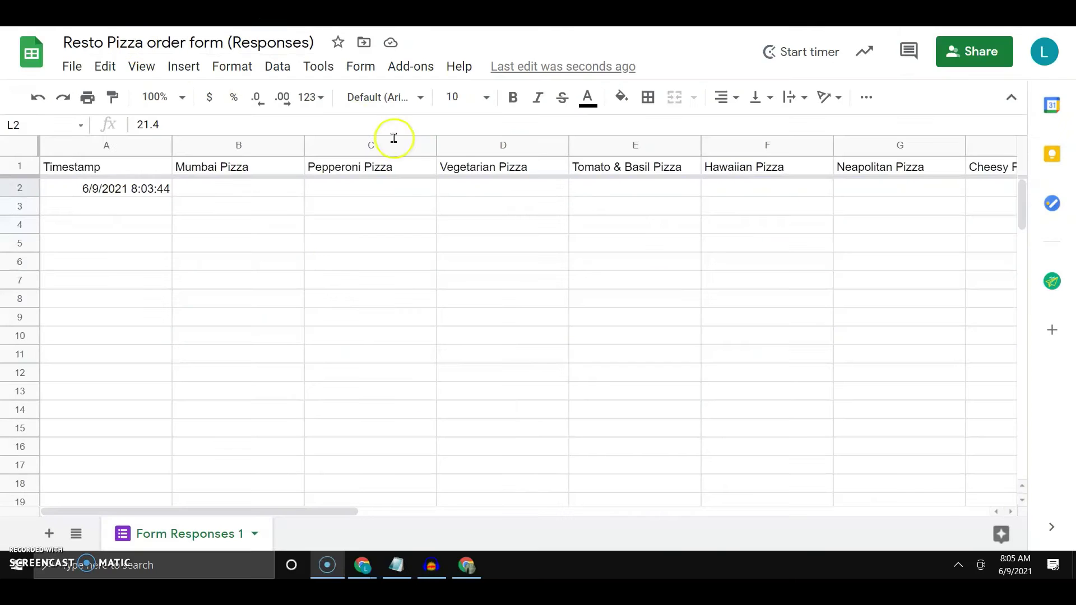
scroll(414, 201, right, 5)
scroll(414, 203, right, 4)
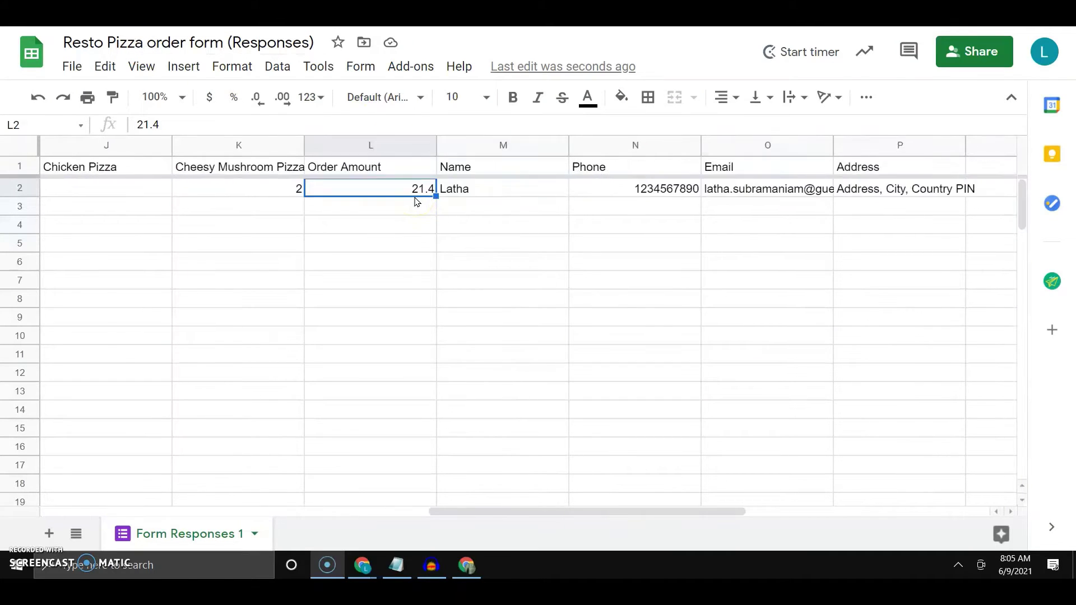
scroll(414, 201, left, 9)
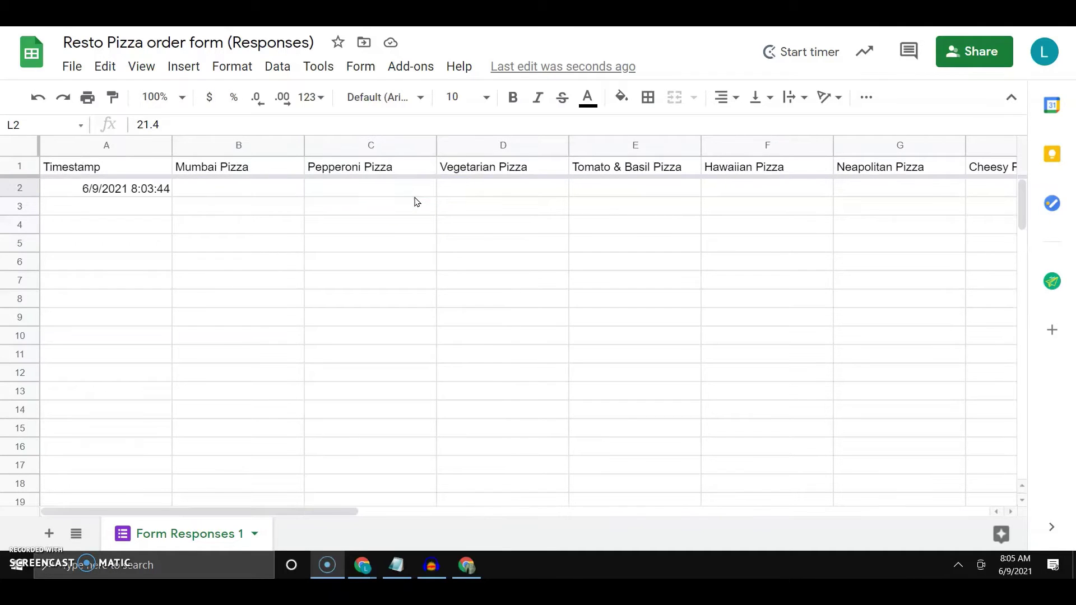
click(7, 32)
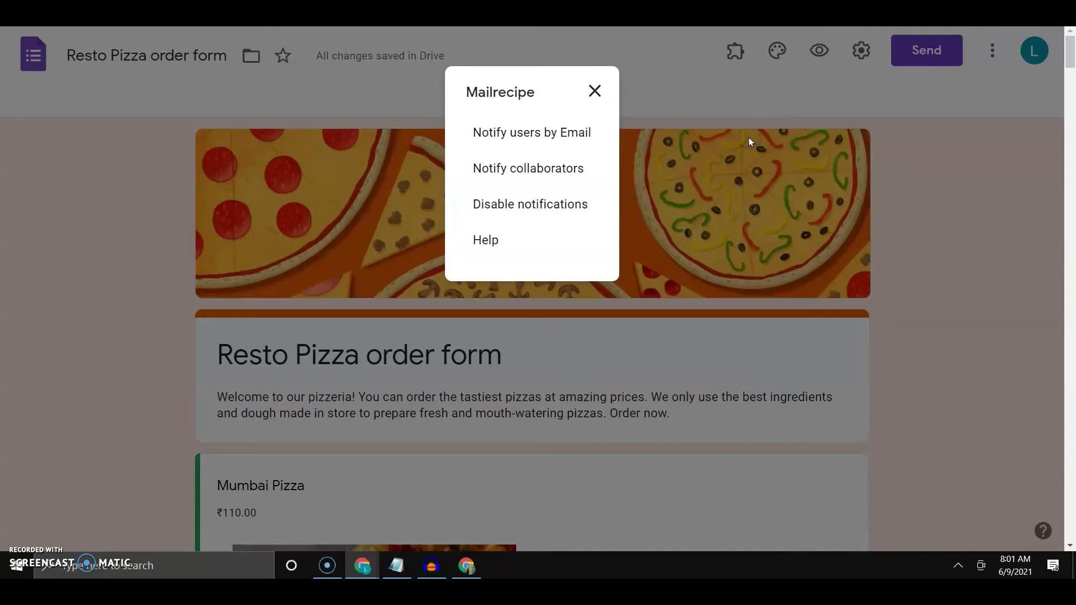
Step: Open the Mailrecipe menu showing Notify users by Email, Notify collaborators and Disable notifications
click(562, 152)
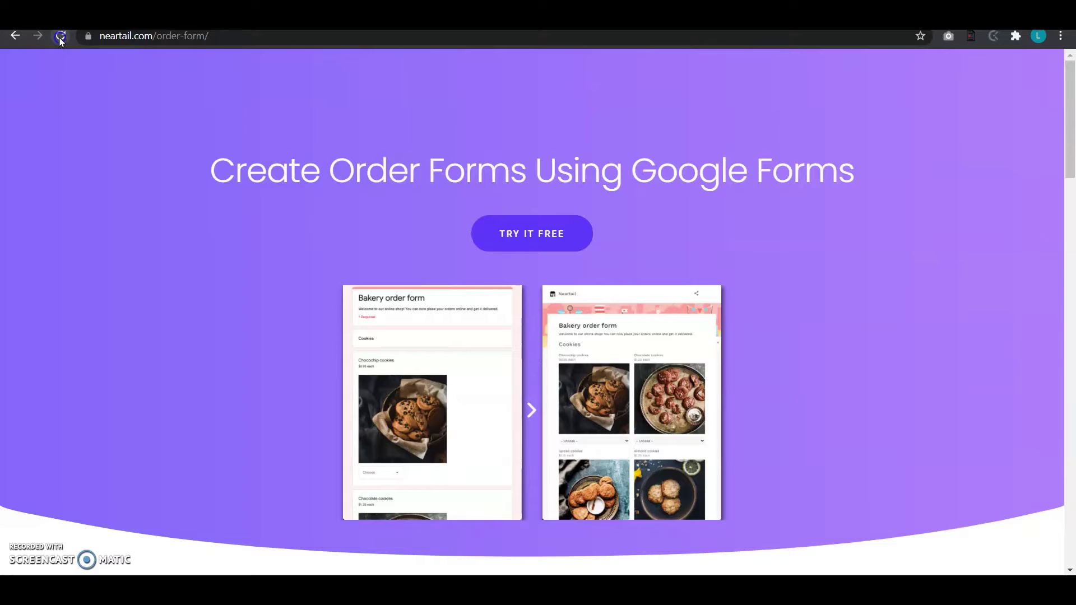
Step: Start a free Neartail order form and open the Pizza order form template from the gallery
click(61, 37)
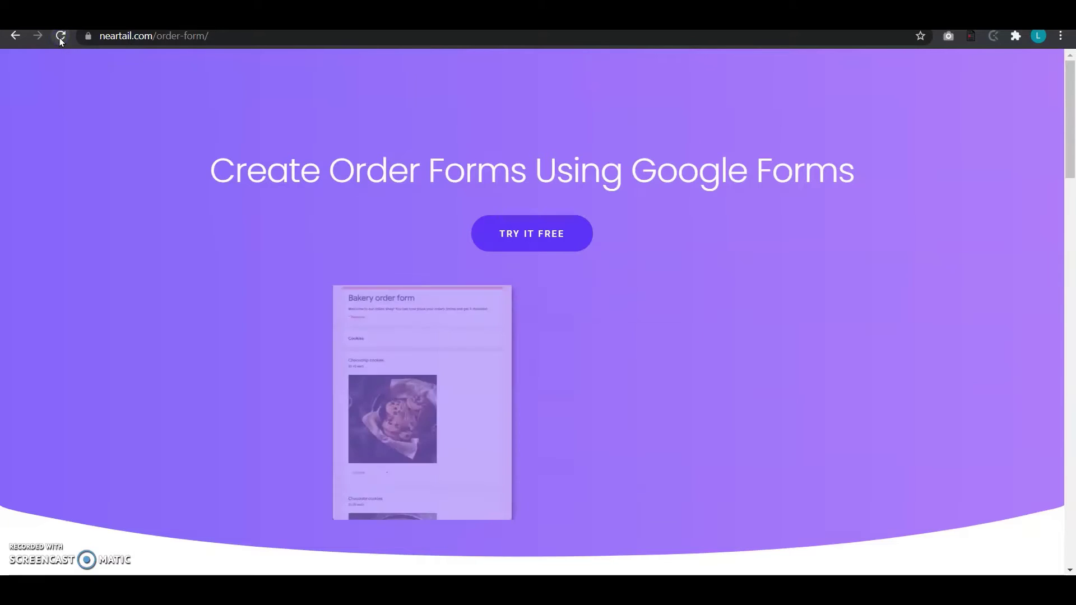
scroll(528, 463, down, 7)
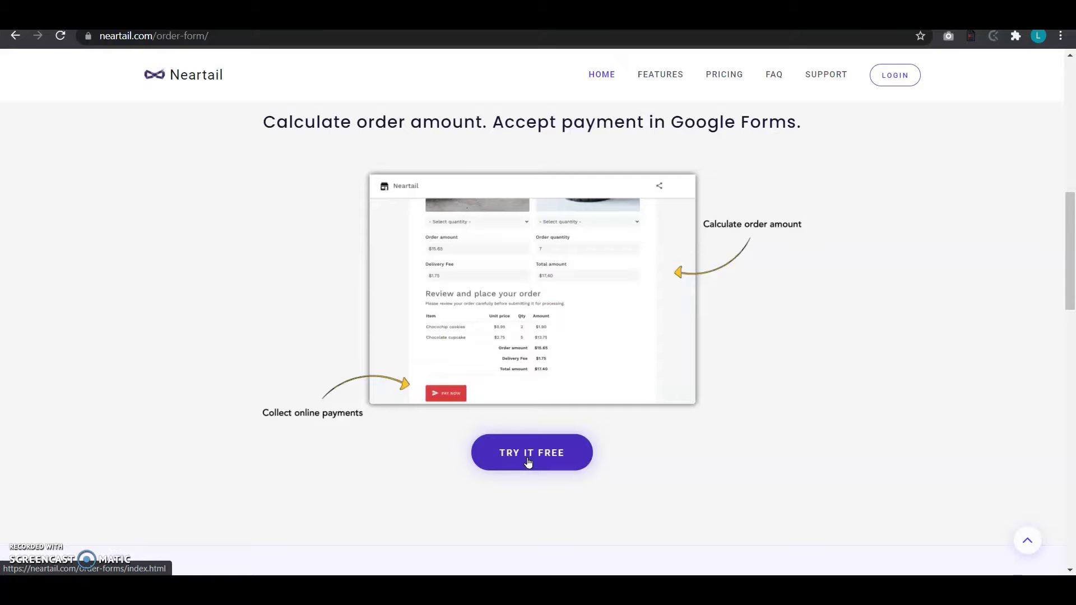
click(528, 464)
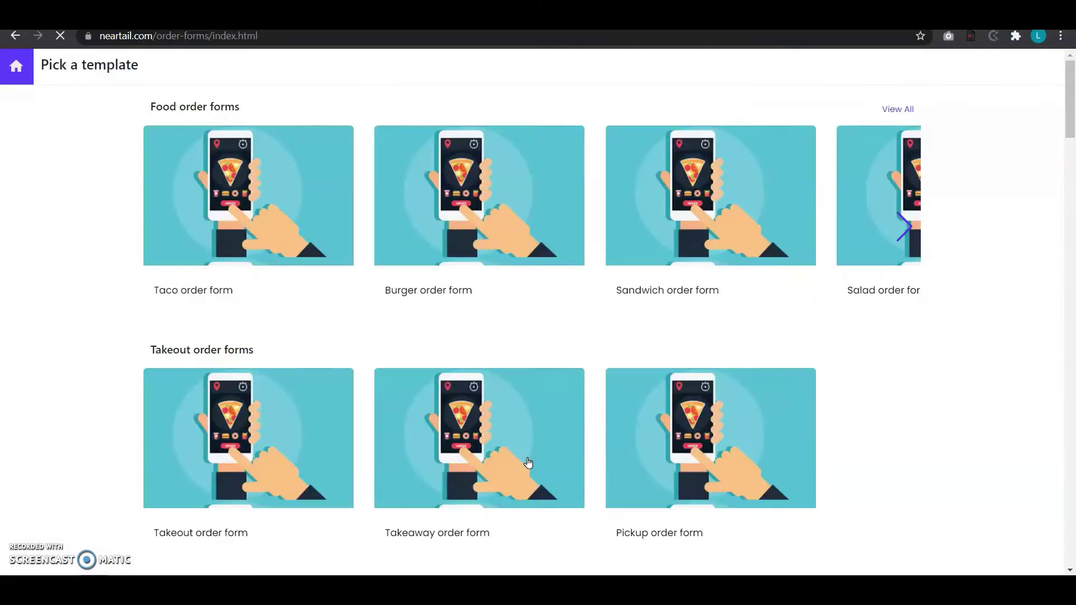
click(926, 548)
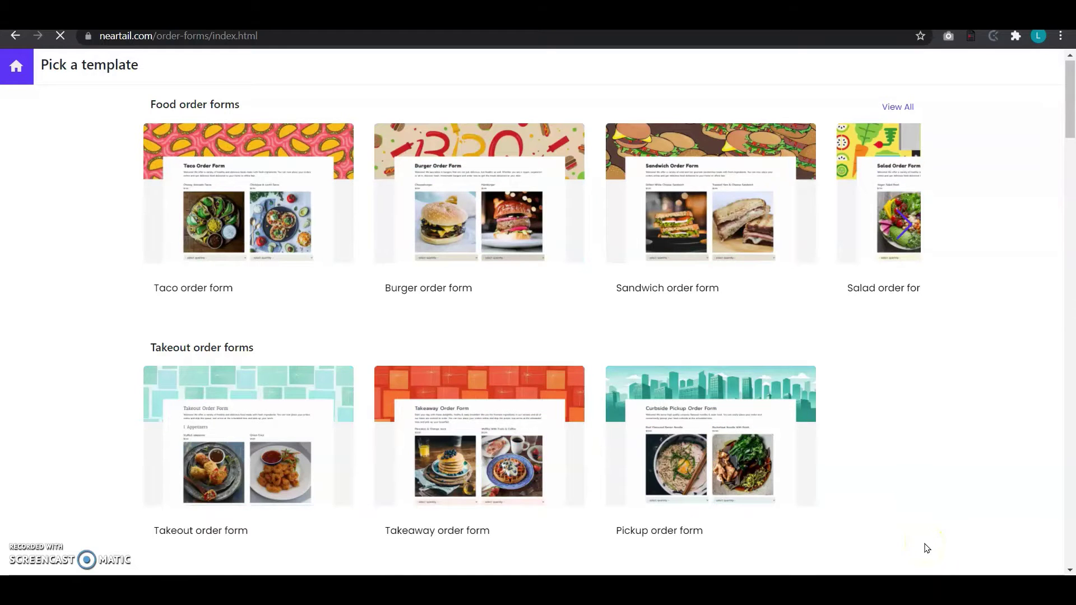
scroll(926, 549, down, 2)
scroll(926, 549, down, 2)
scroll(926, 549, down, 1)
scroll(925, 549, down, 1)
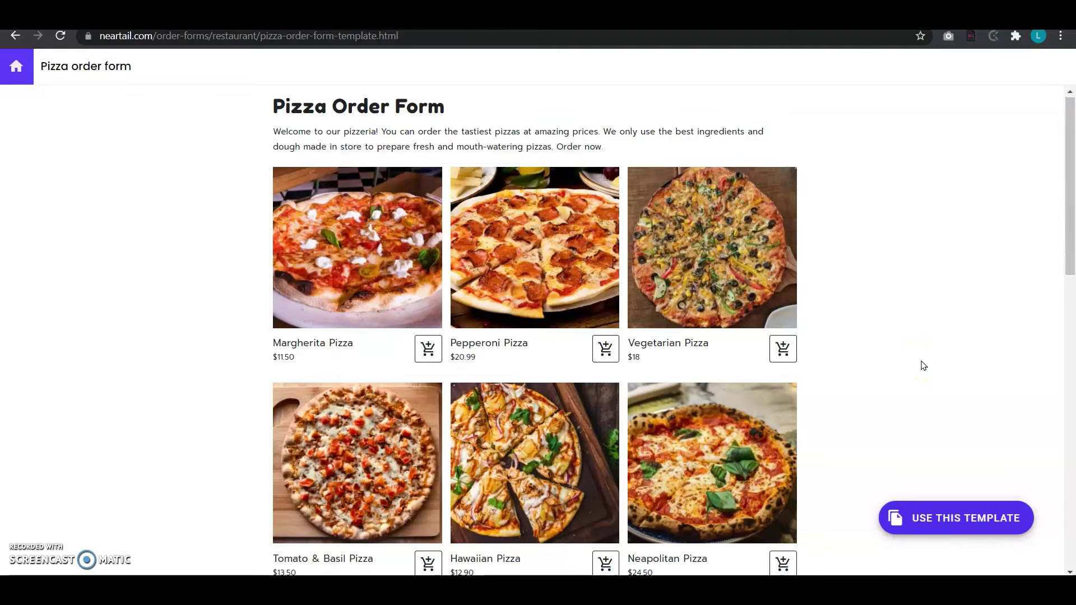
scroll(924, 366, down, 1)
scroll(865, 487, down, 3)
scroll(865, 489, down, 2)
scroll(865, 488, down, 1)
scroll(530, 363, down, 2)
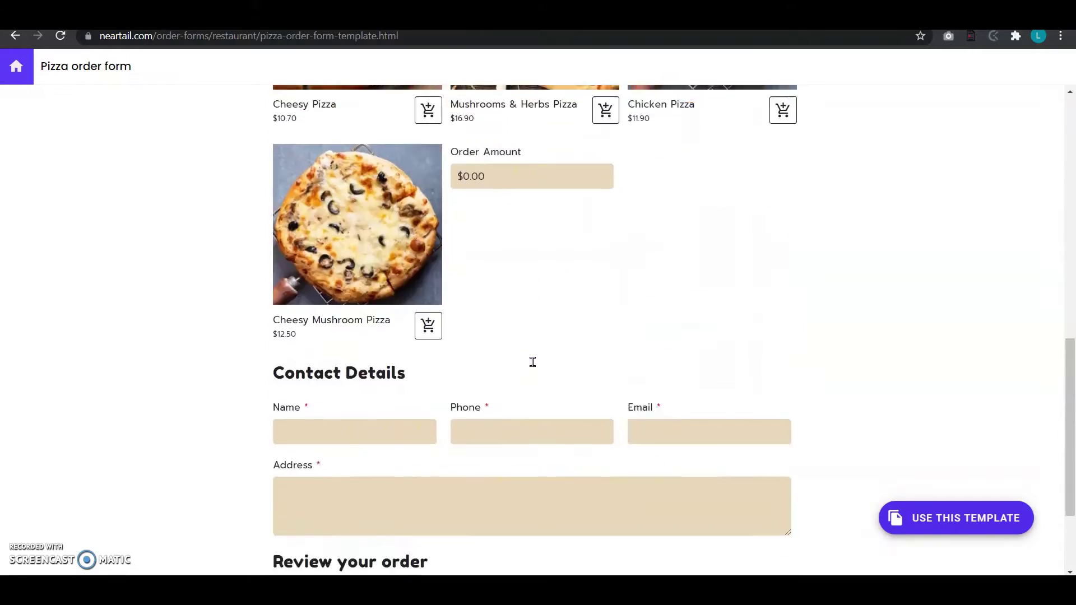
scroll(533, 365, down, 2)
click(567, 405)
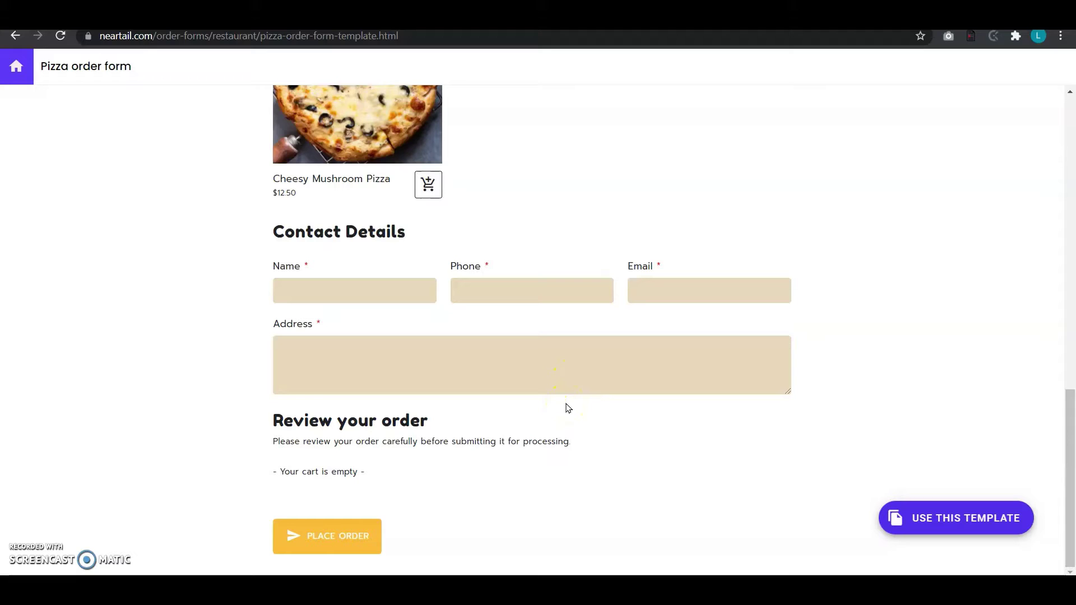
click(476, 210)
scroll(473, 211, up, 5)
scroll(474, 211, up, 2)
scroll(474, 211, up, 3)
click(491, 307)
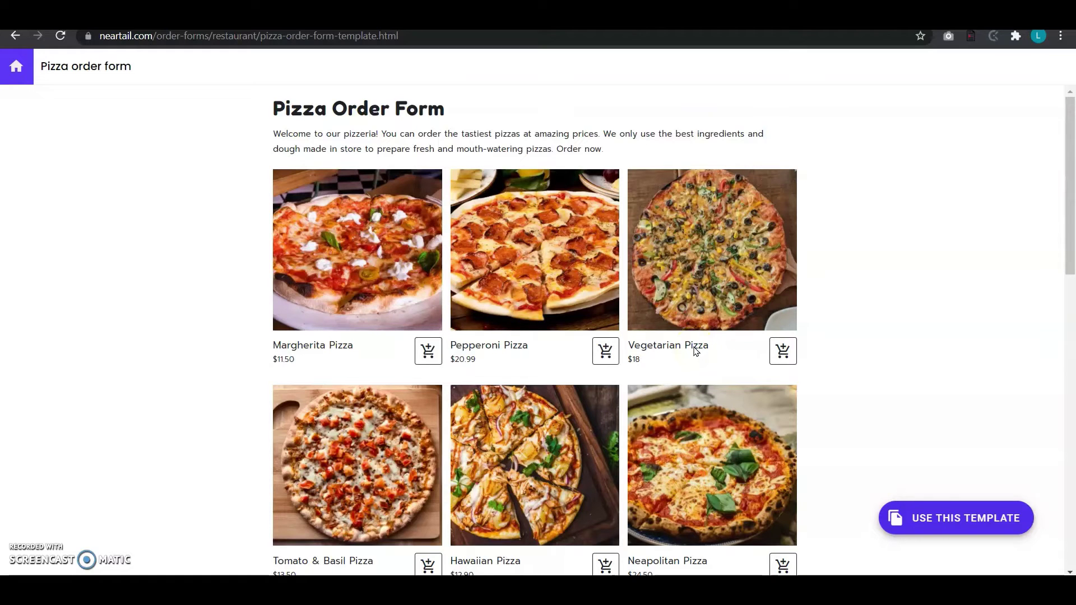
click(947, 532)
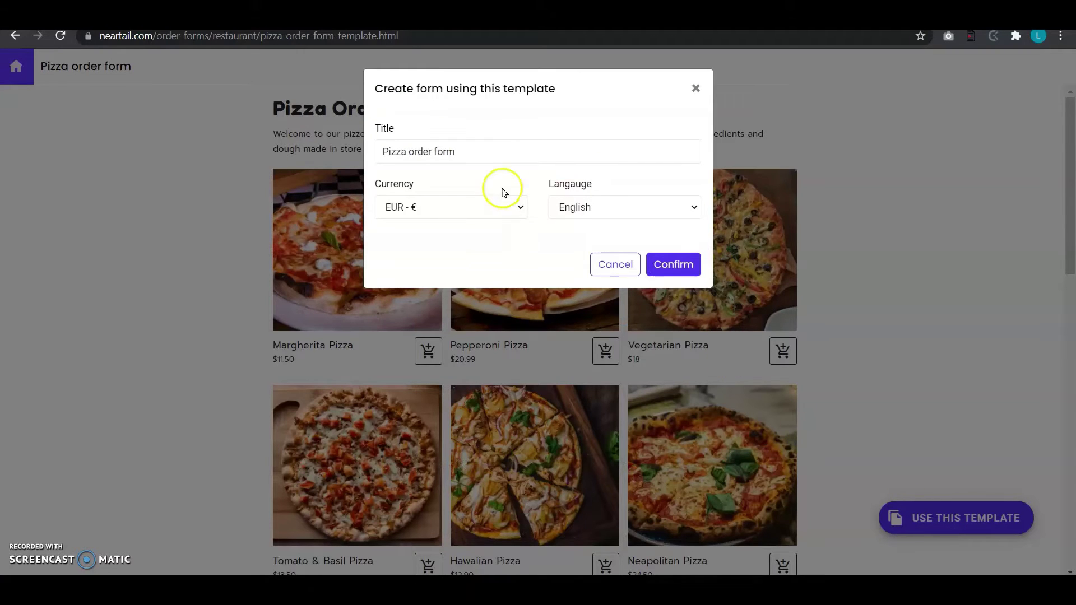
Step: Title the new form 'Resto Pizza order form', set currency to INR - ₹, and confirm
click(488, 150)
key(ctrl+a)
text(Resto)
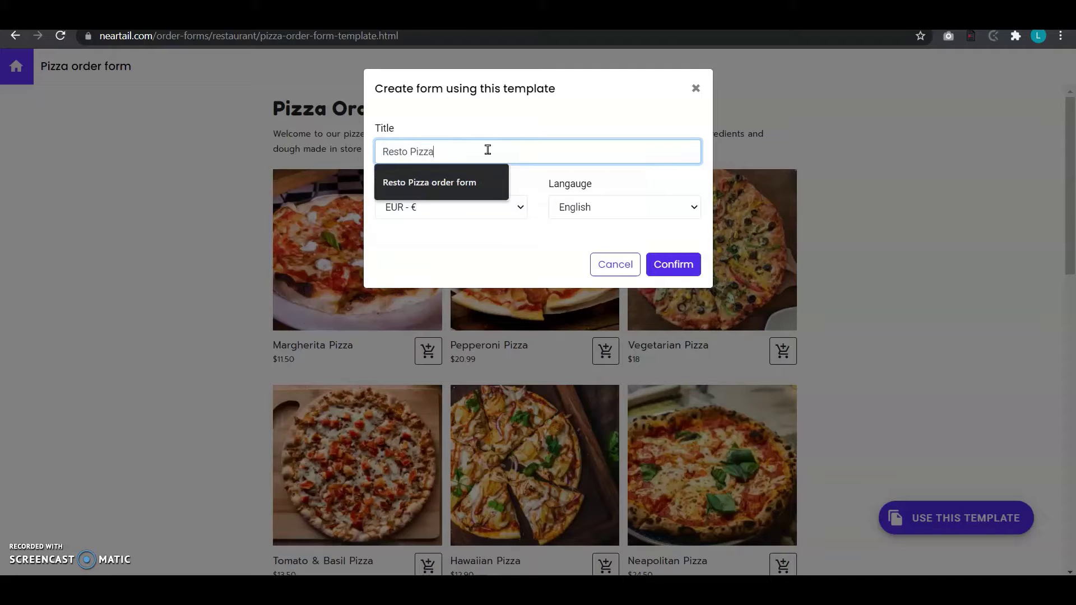
click(473, 182)
click(474, 207)
text(in)
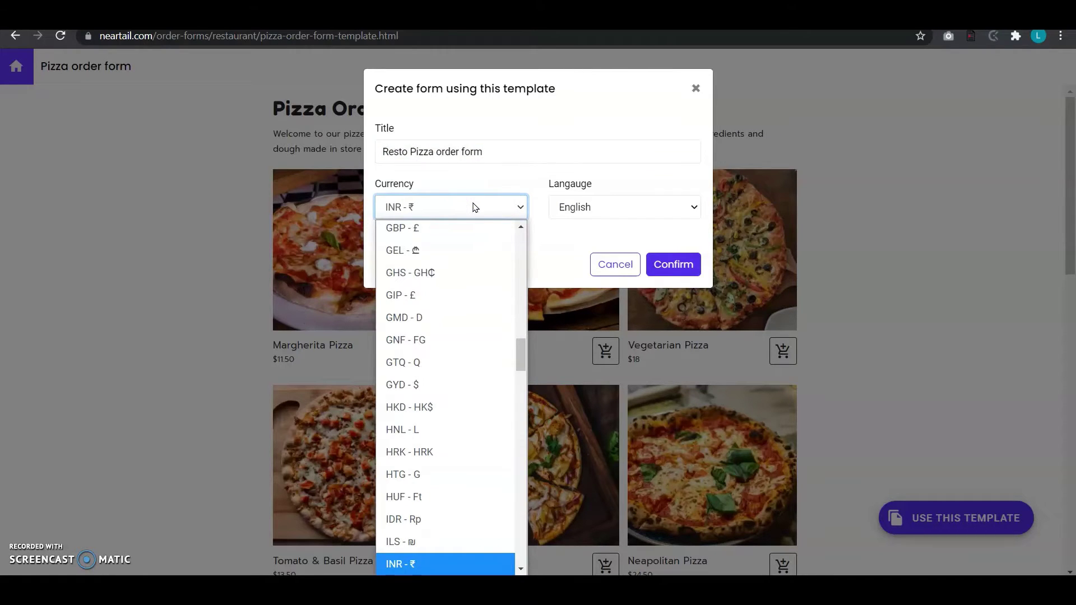
click(421, 565)
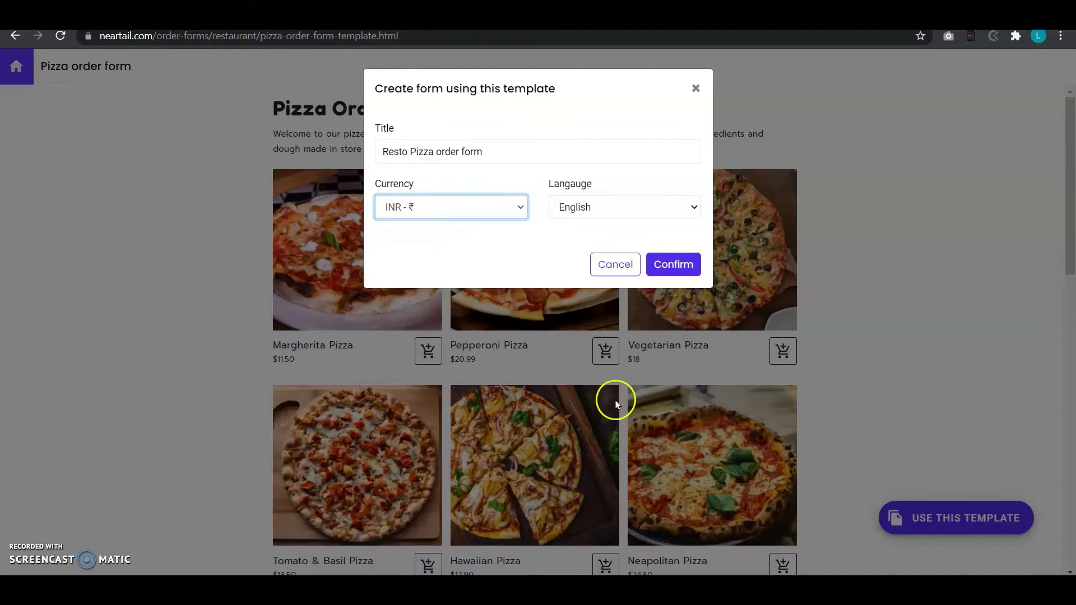
click(680, 266)
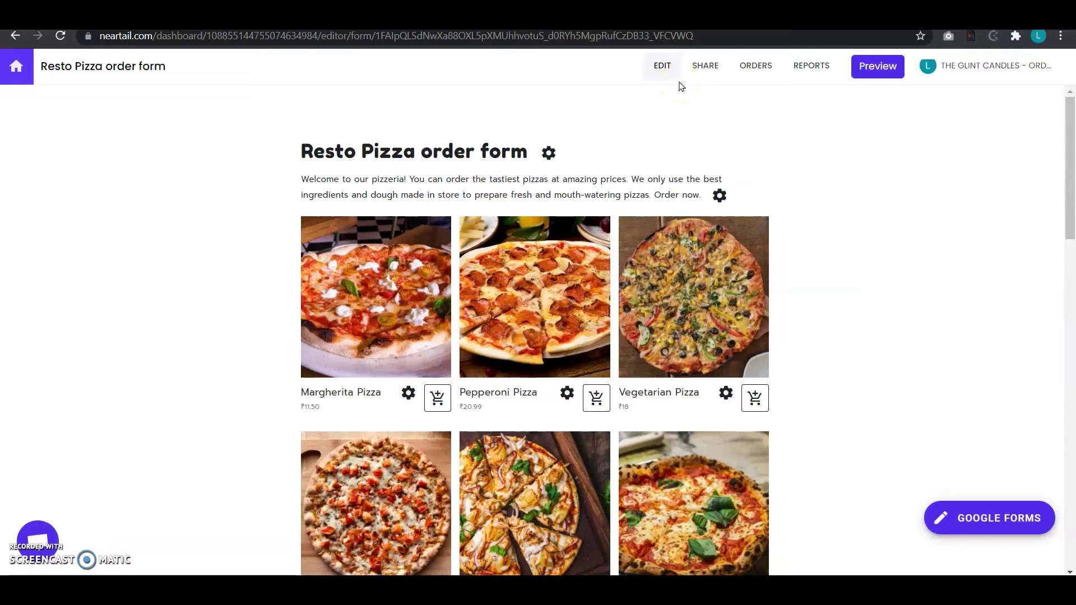
Step: Review the new form's products in the dashboard EDIT view, then open its preview
click(649, 81)
scroll(676, 188, down, 3)
scroll(675, 187, down, 4)
scroll(675, 190, down, 4)
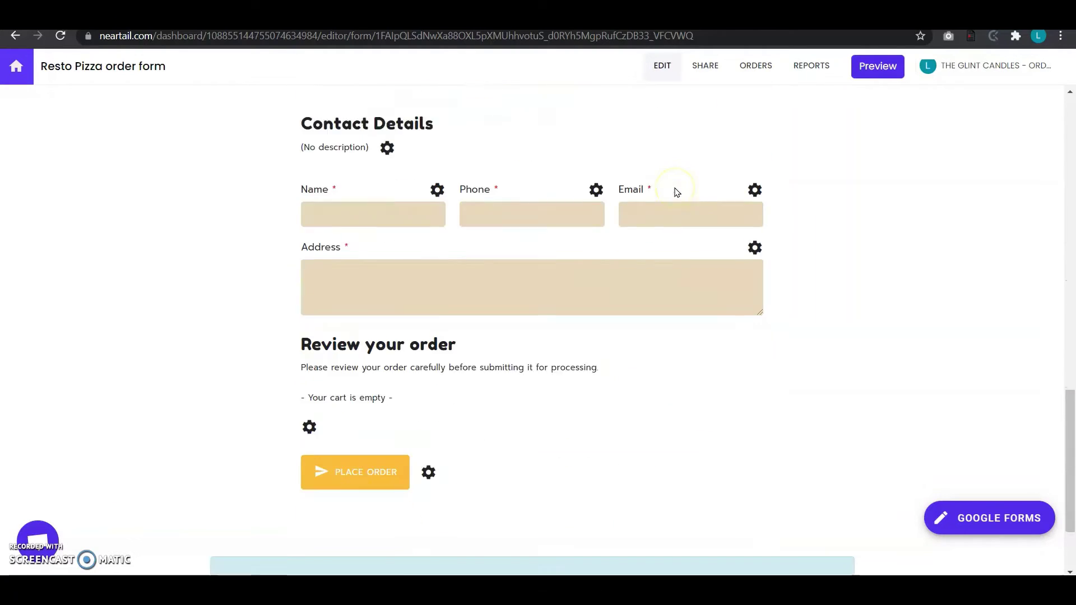
scroll(675, 190, down, 1)
scroll(674, 190, up, 2)
scroll(674, 188, up, 3)
scroll(675, 188, up, 6)
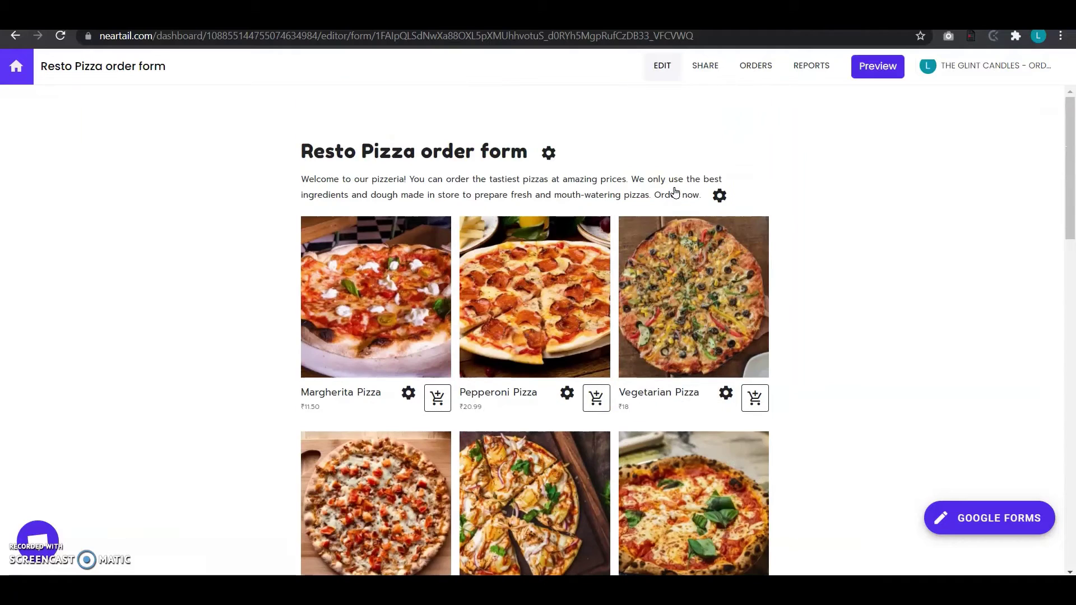
click(739, 130)
click(874, 74)
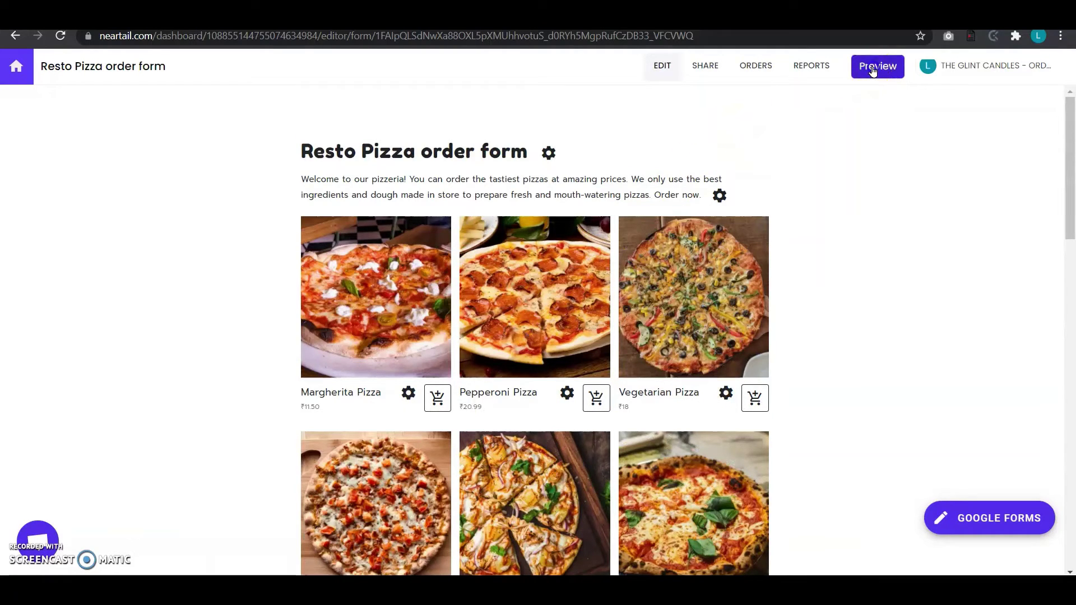
Step: Preview the live order form and inspect the Hawaiian Pizza name and price
click(875, 74)
click(260, 270)
click(739, 378)
scroll(739, 378, down, 6)
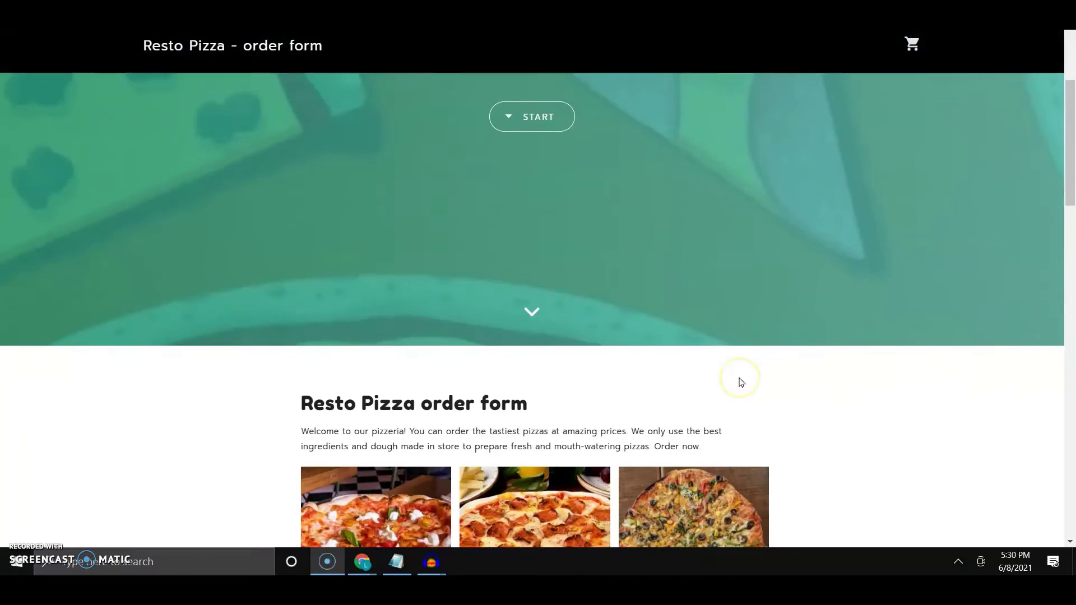
scroll(740, 382, down, 1)
scroll(739, 381, down, 1)
scroll(738, 382, down, 1)
scroll(739, 377, down, 2)
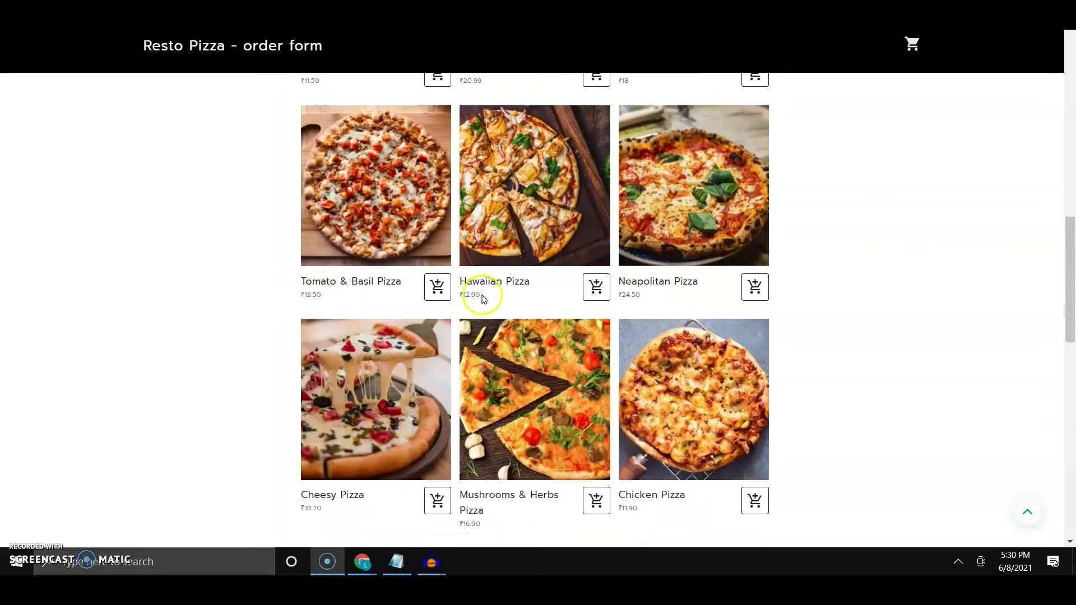
drag(480, 295, 451, 302)
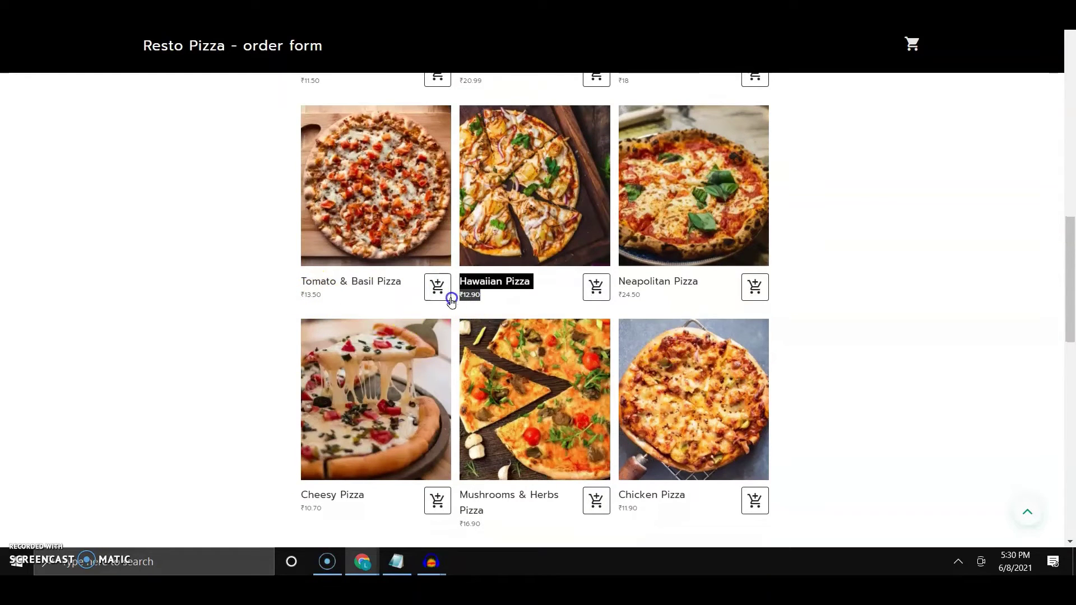
click(860, 322)
scroll(861, 323, down, 3)
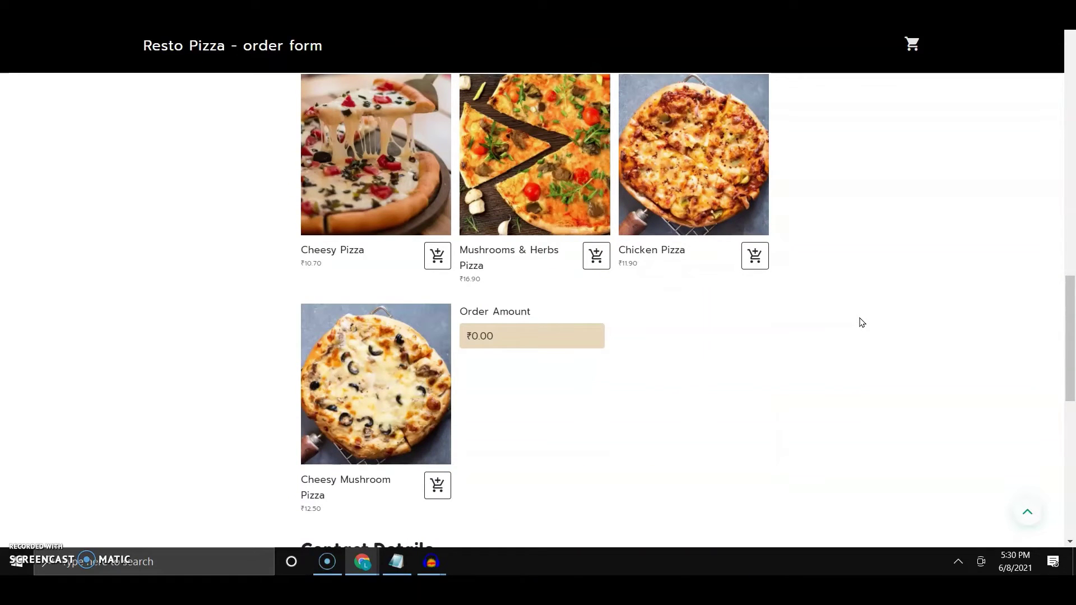
Step: Order two Cheesy Pizzas and check the ₹21.40 order amount
click(437, 257)
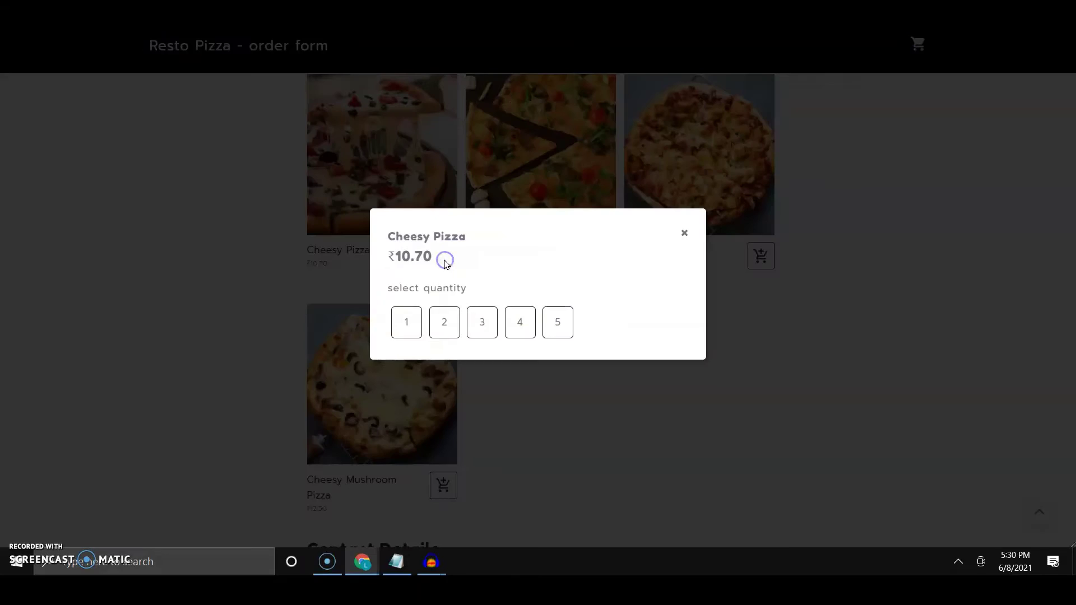
click(441, 318)
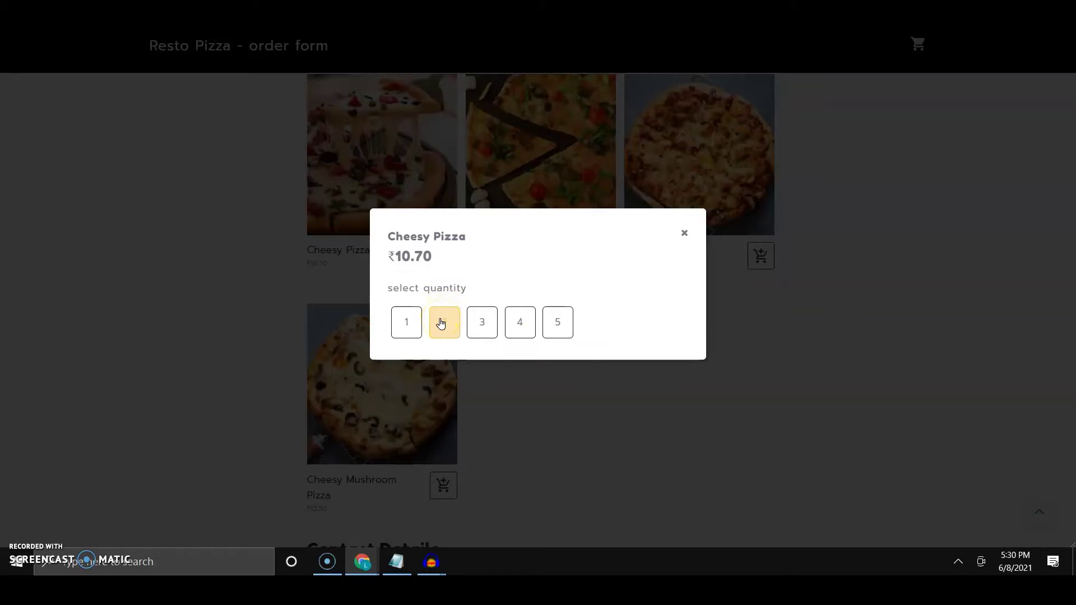
click(441, 323)
click(508, 336)
double_click(475, 336)
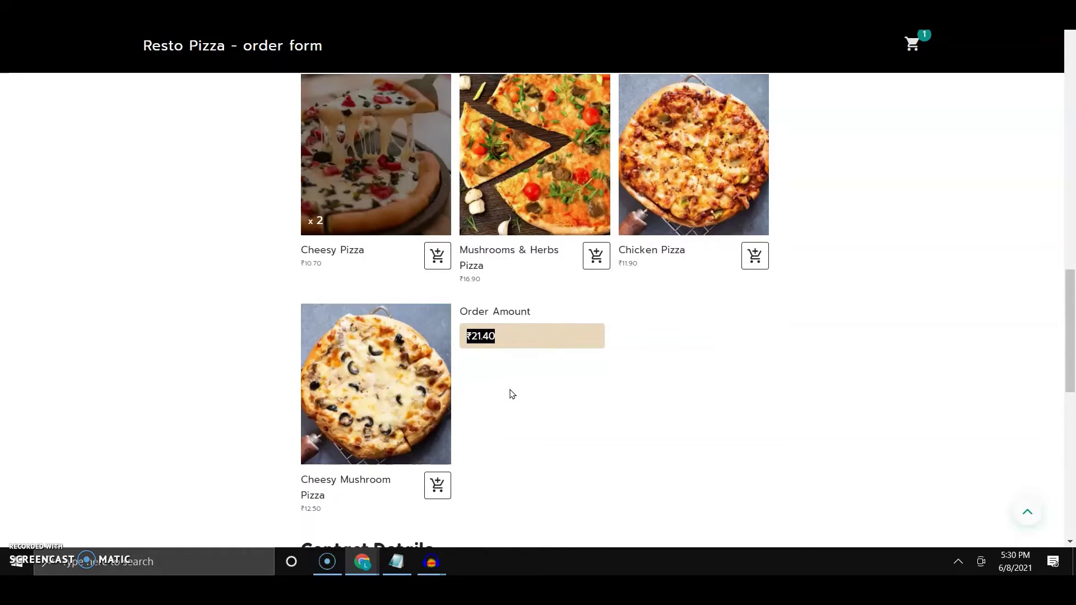
scroll(509, 394, down, 5)
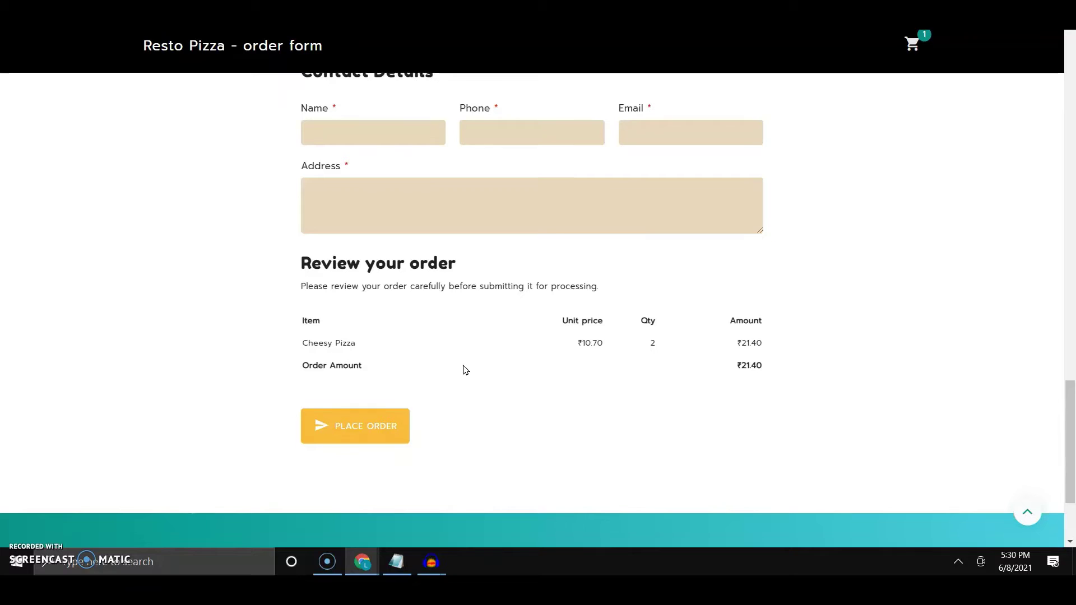
click(910, 45)
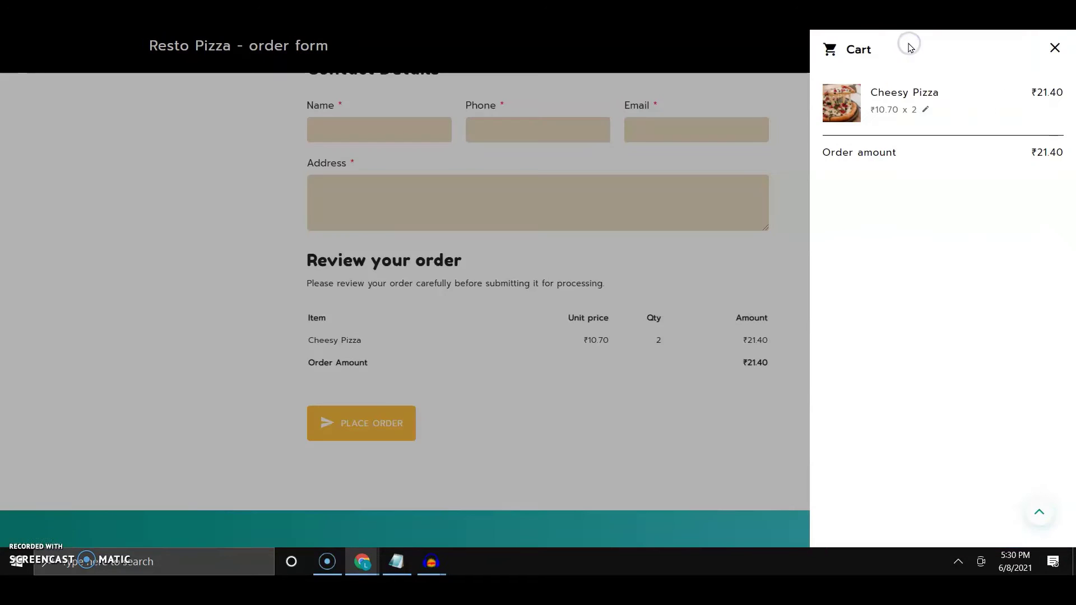
click(411, 326)
scroll(410, 326, up, 3)
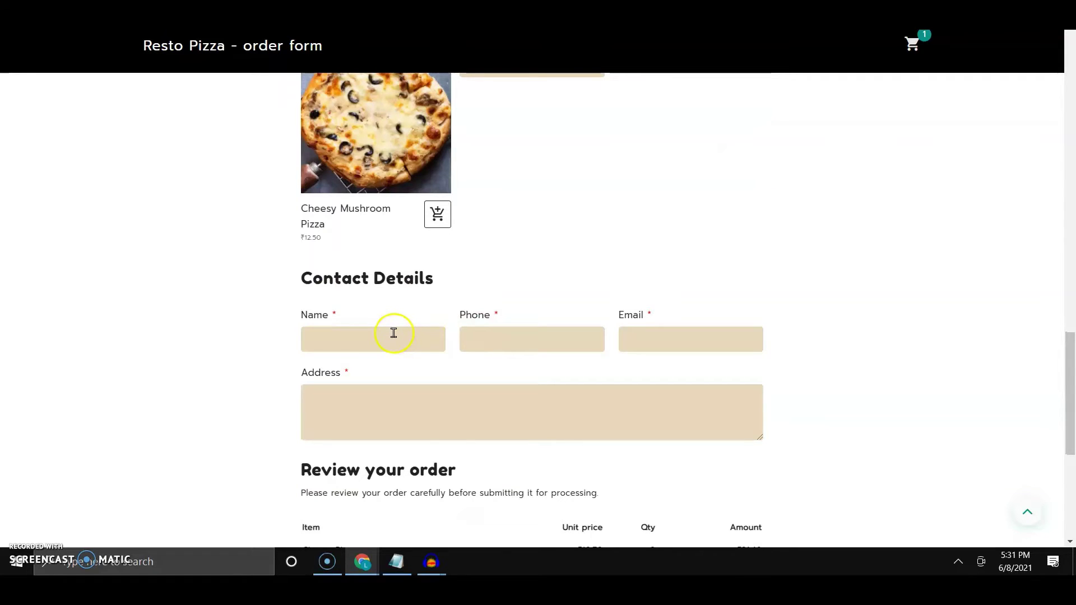
scroll(863, 204, down, 3)
scroll(864, 204, up, 1)
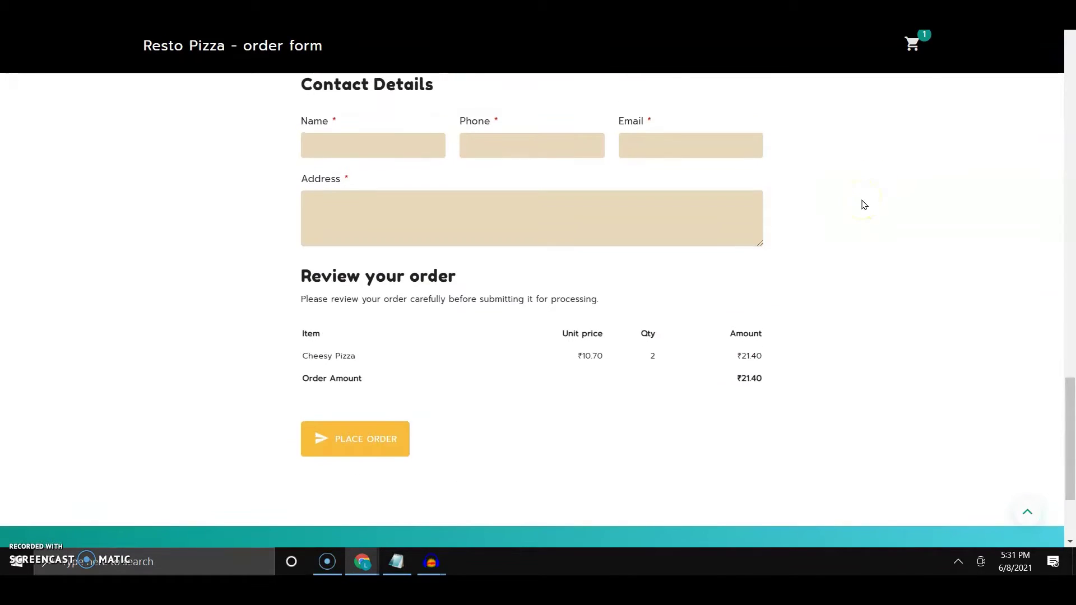
scroll(863, 205, up, 1)
scroll(863, 205, up, 1)
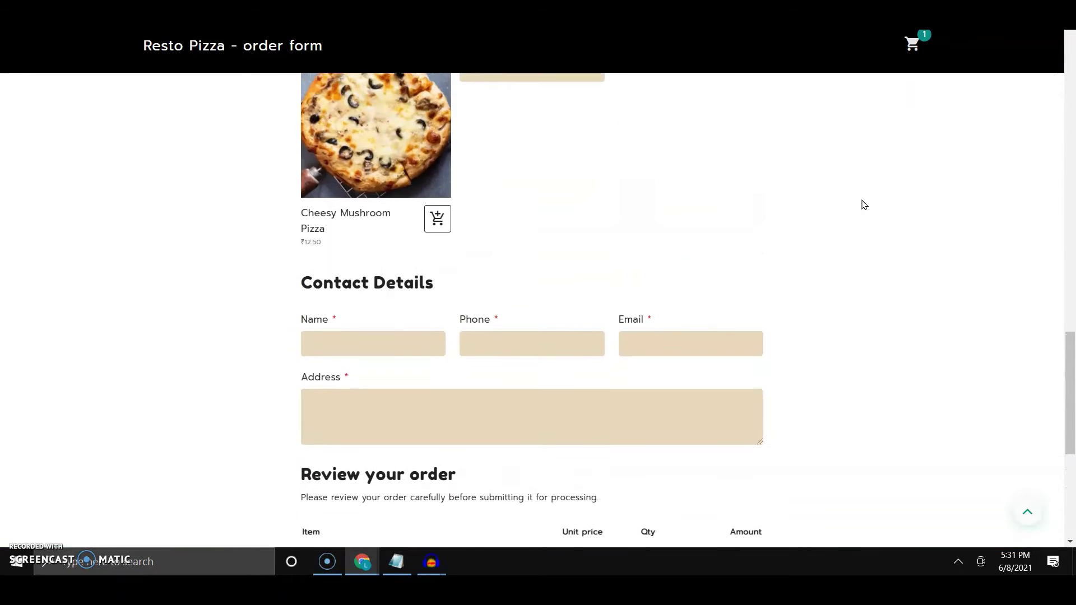
scroll(863, 204, up, 1)
scroll(863, 204, up, 1)
scroll(863, 204, up, 1)
scroll(863, 204, up, 1)
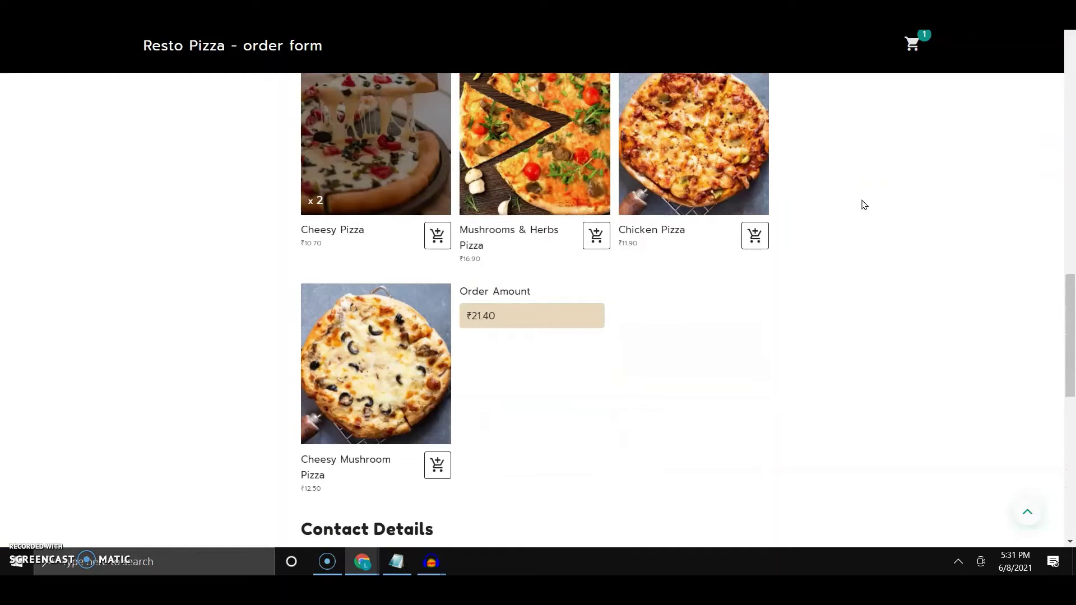
scroll(863, 204, up, 1)
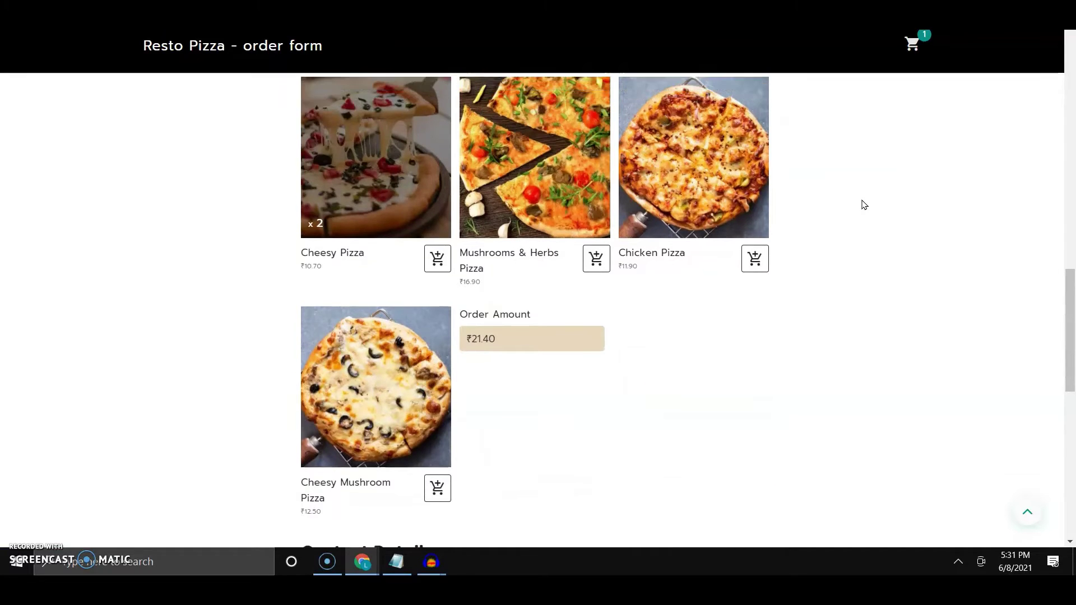
scroll(862, 205, up, 1)
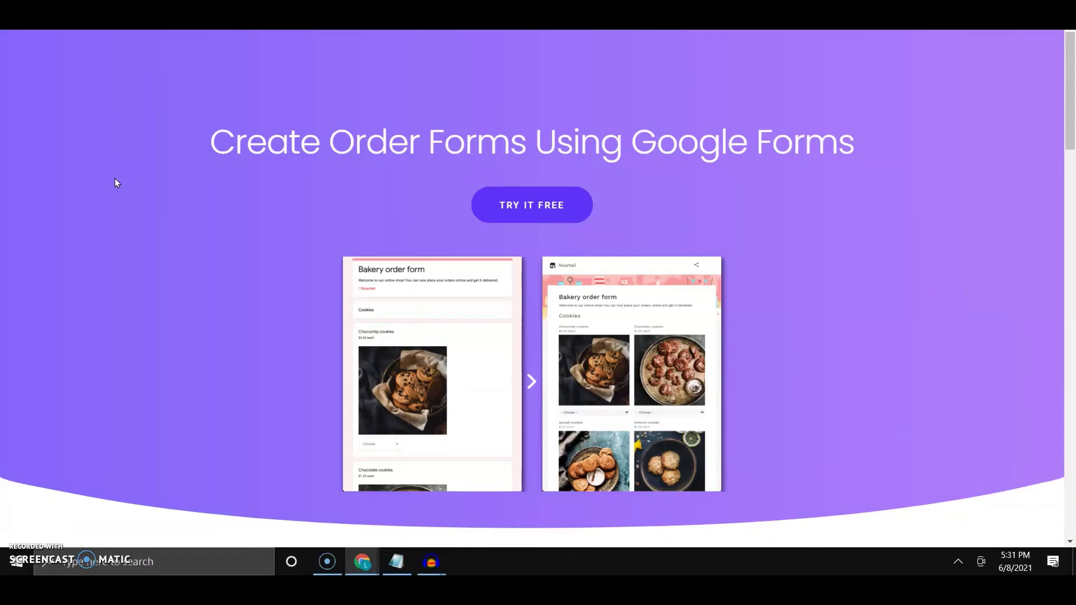
Step: Open the Resto Pizza order form card from the Neartail dashboard
click(875, 259)
scroll(875, 263, down, 4)
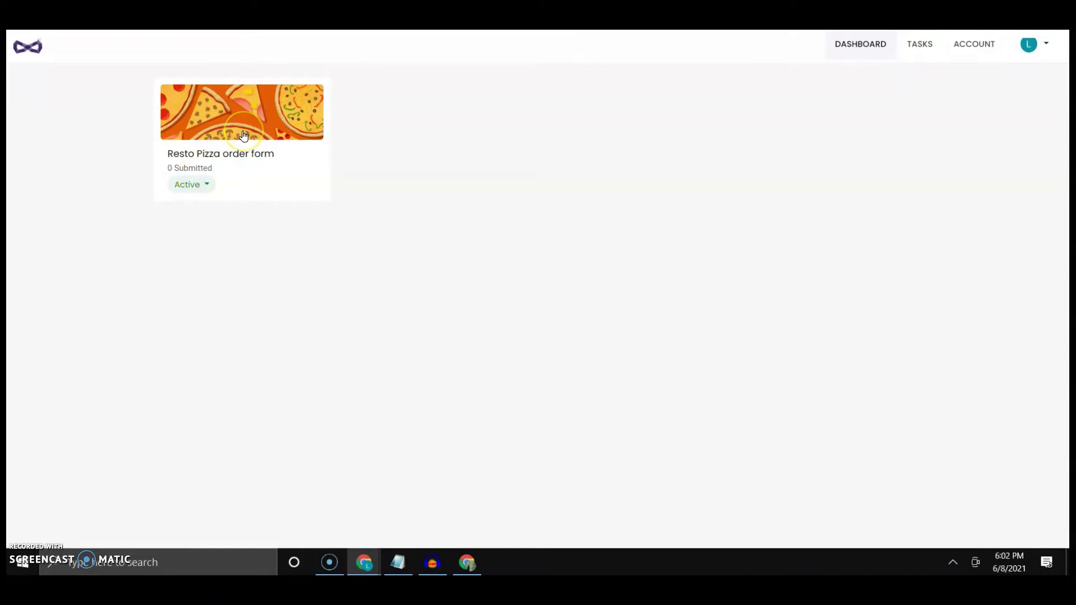
click(243, 137)
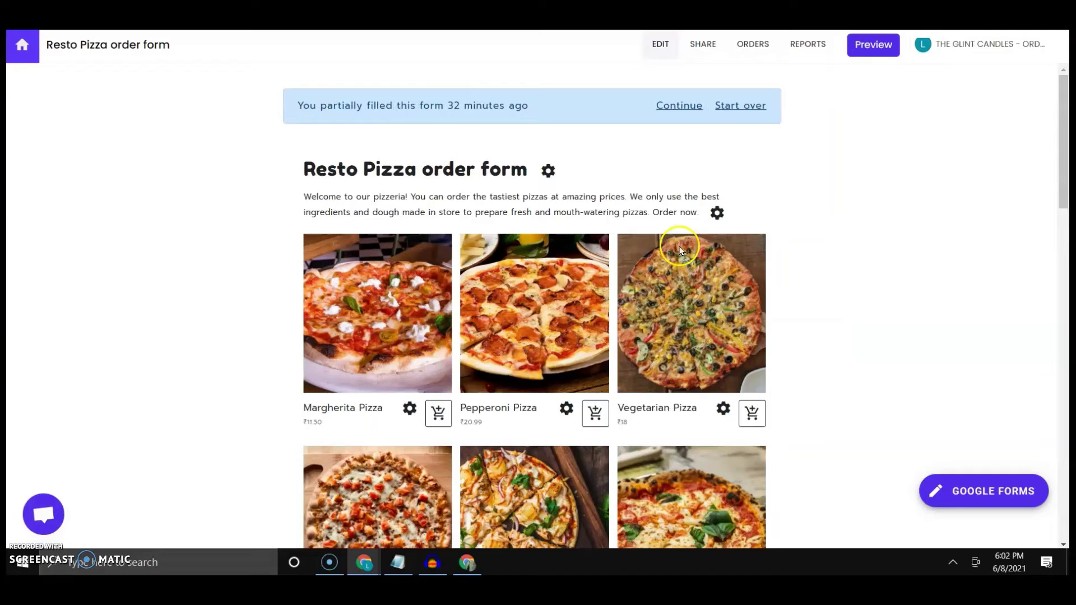
Step: In Google Forms, rename Margherita Pizza to Mumbai Pizza priced ₹110.00
click(973, 488)
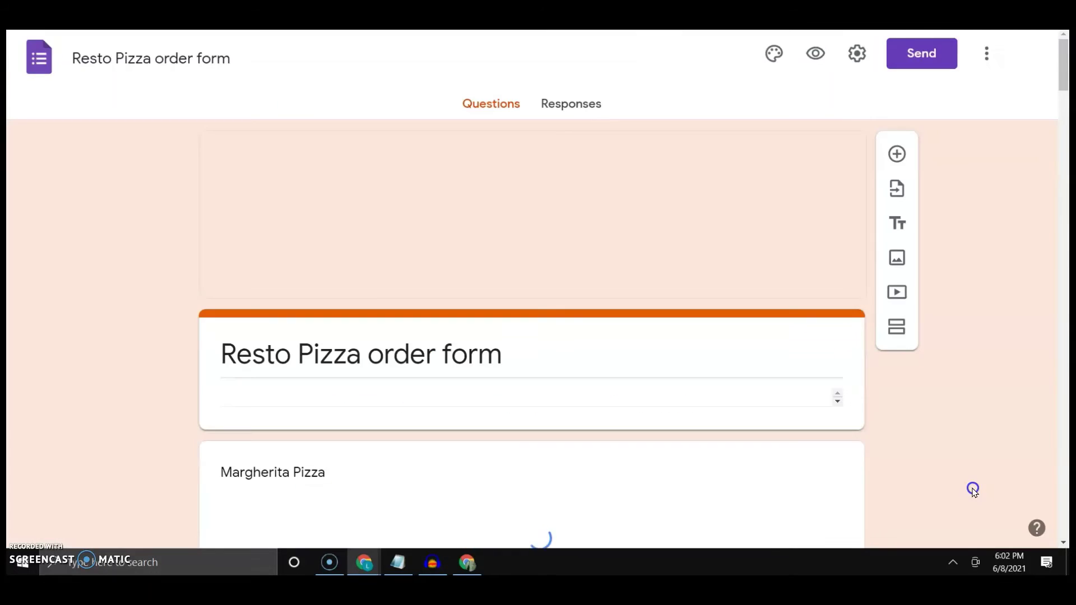
scroll(973, 491, down, 2)
scroll(973, 491, down, 2)
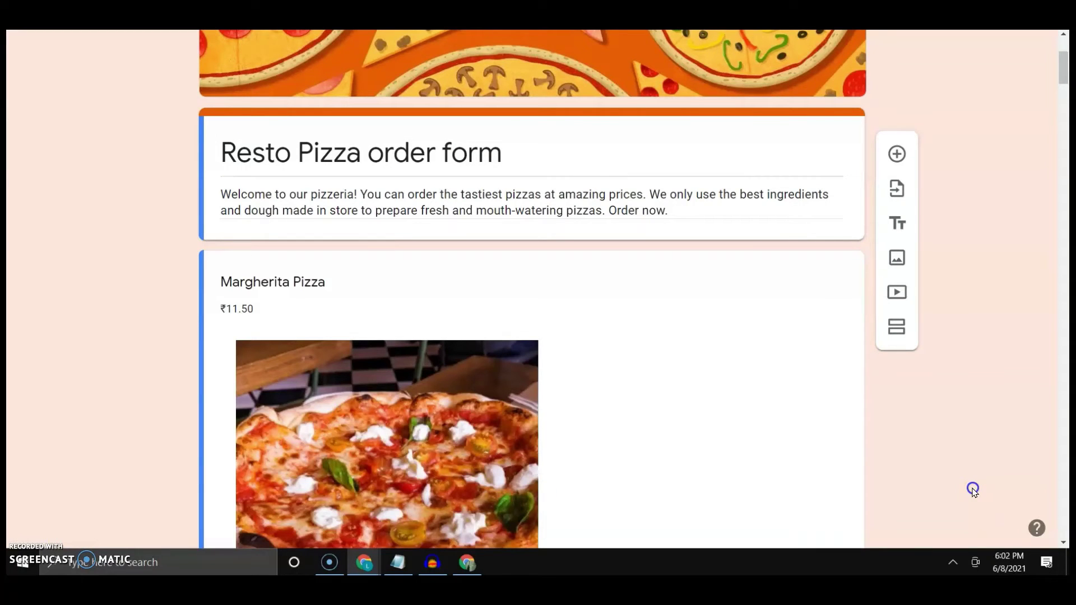
scroll(888, 473, down, 1)
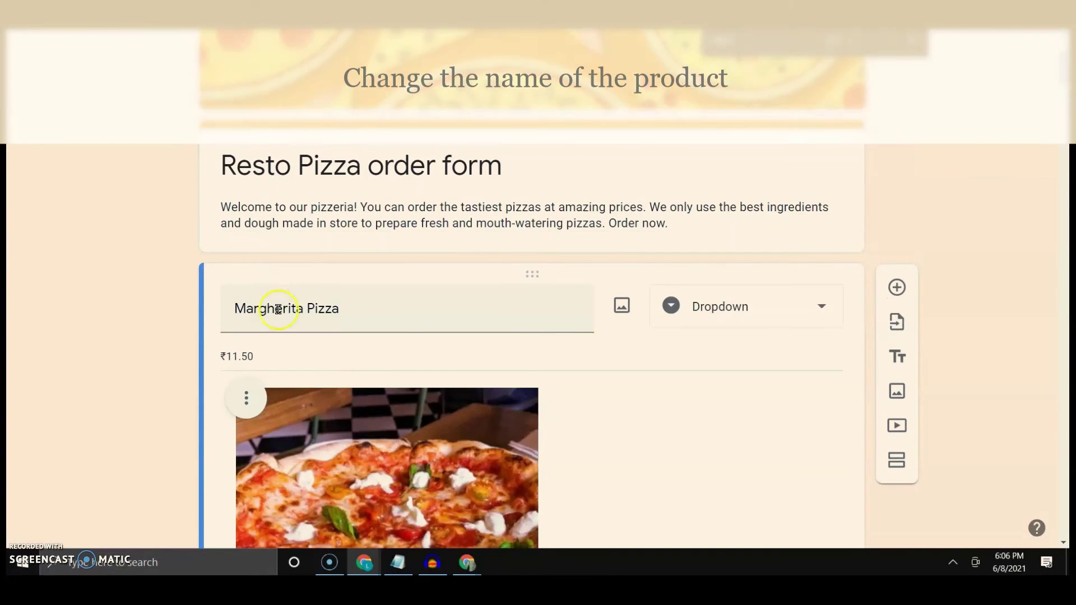
drag(276, 308, 235, 308)
click(284, 311)
double_click(286, 311)
text(Mumbai)
double_click(238, 355)
text(₹110.00)
scroll(325, 395, down, 2)
scroll(326, 395, down, 2)
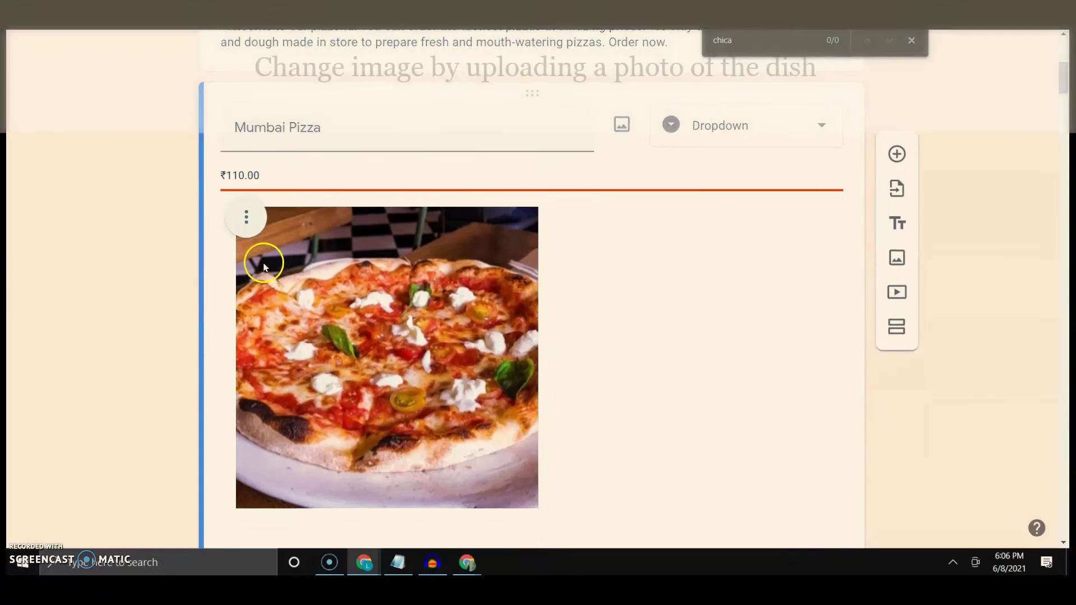
Step: Replace the Mumbai Pizza photo by uploading a new pizza image
click(248, 219)
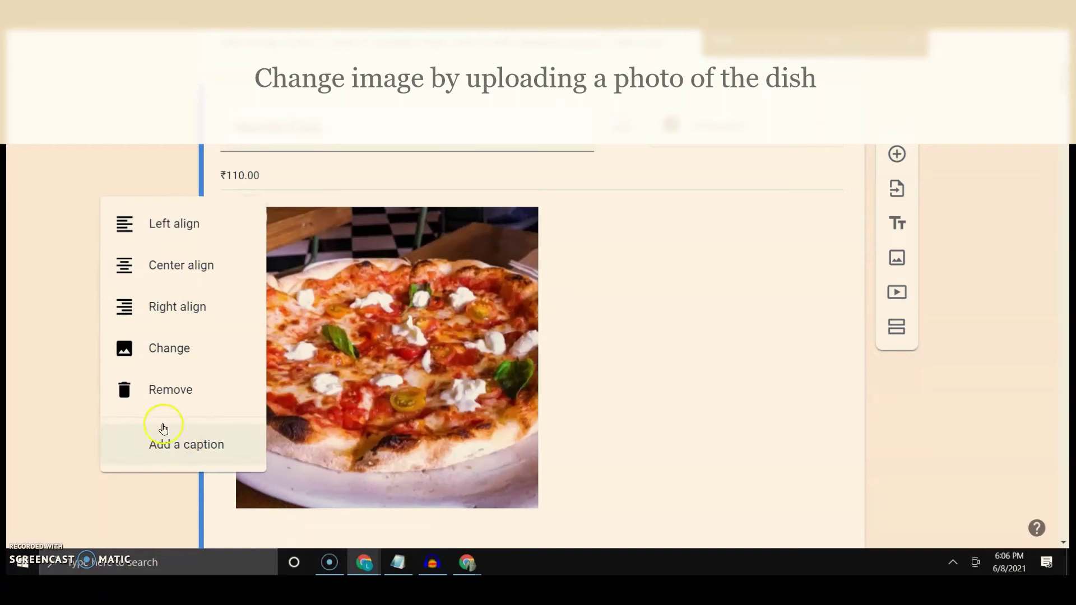
click(173, 340)
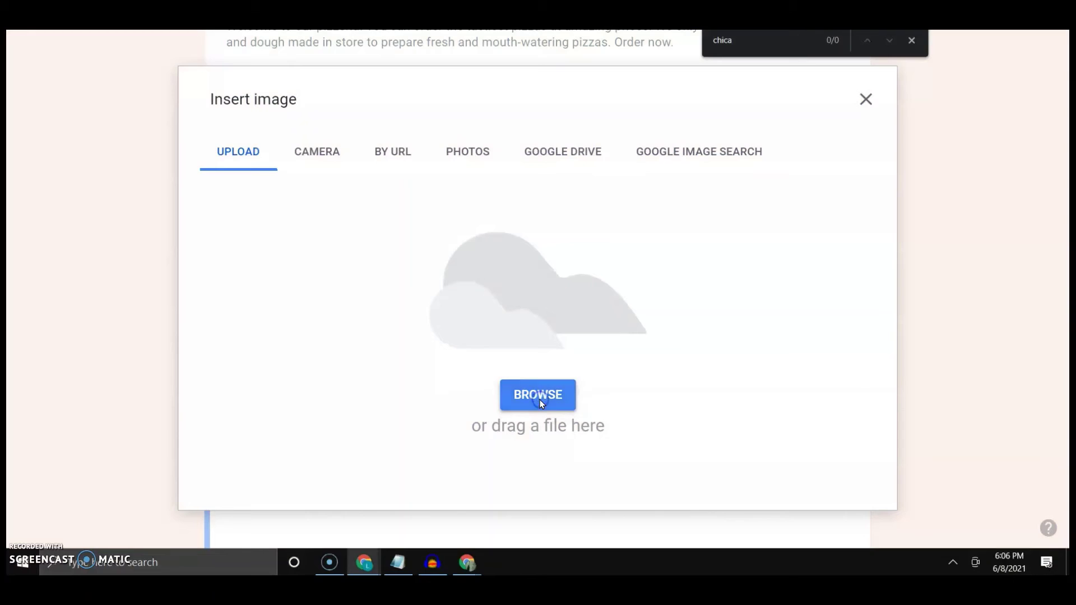
click(540, 400)
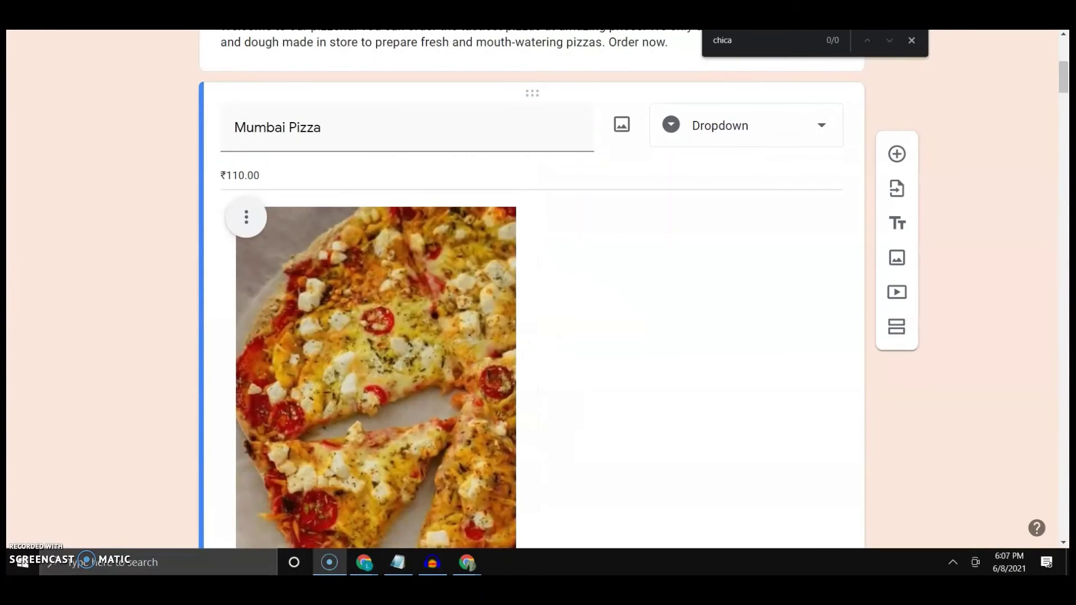
scroll(577, 332, down, 3)
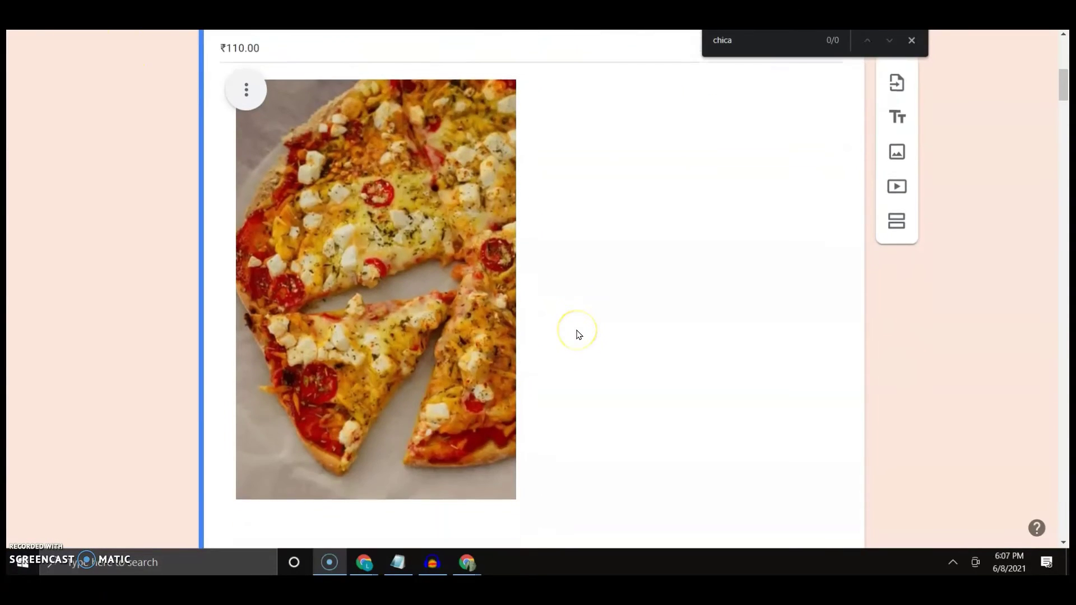
scroll(587, 344, down, 2)
scroll(586, 344, down, 1)
scroll(577, 334, up, 5)
scroll(577, 336, down, 5)
Step: Set pizza prices to Pepperoni ₹200, Vegetarian ₹180 and Mumbai ₹110.00
triple_click(235, 332)
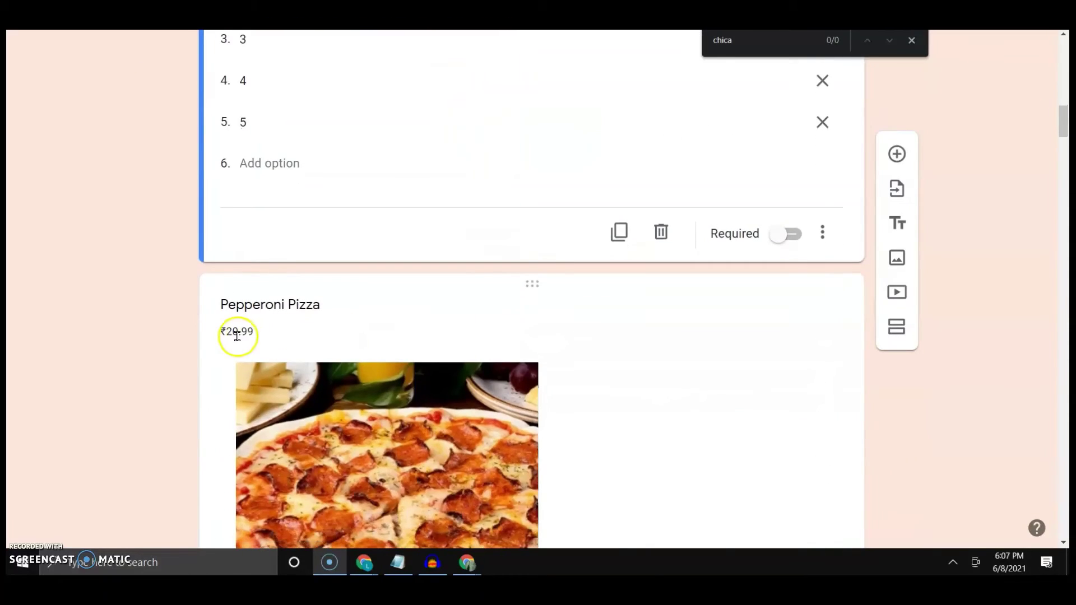
click(240, 233)
text(0)
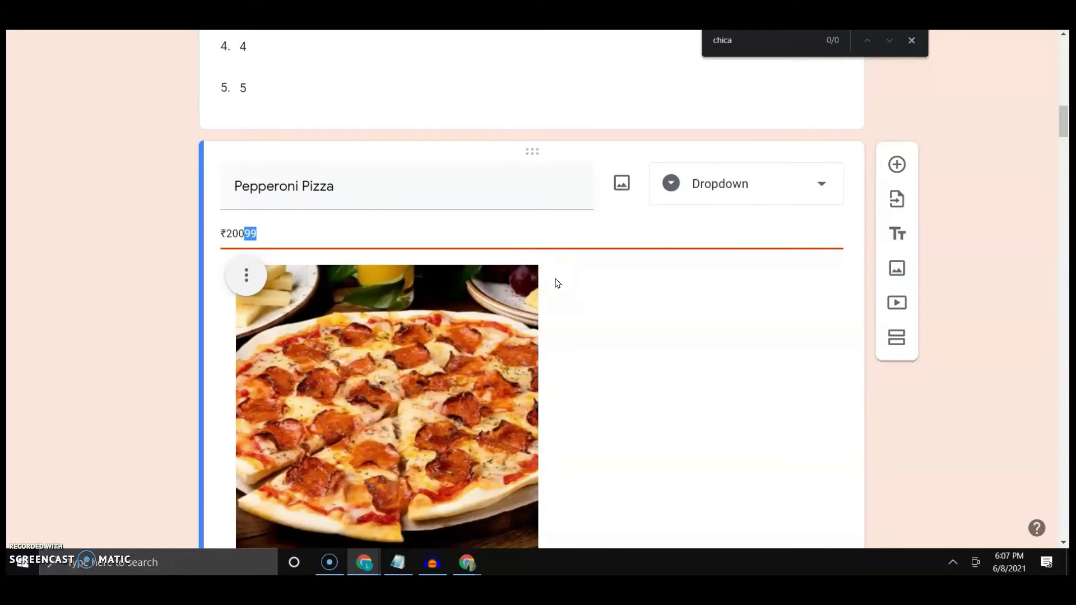
scroll(555, 283, down, 5)
scroll(555, 284, down, 4)
triple_click(277, 272)
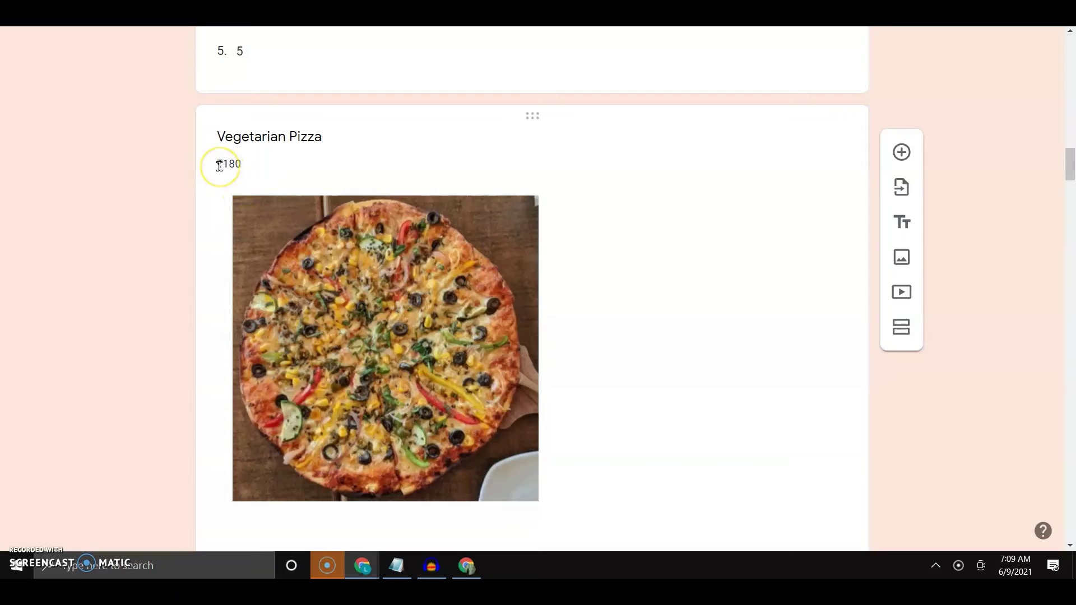
double_click(219, 166)
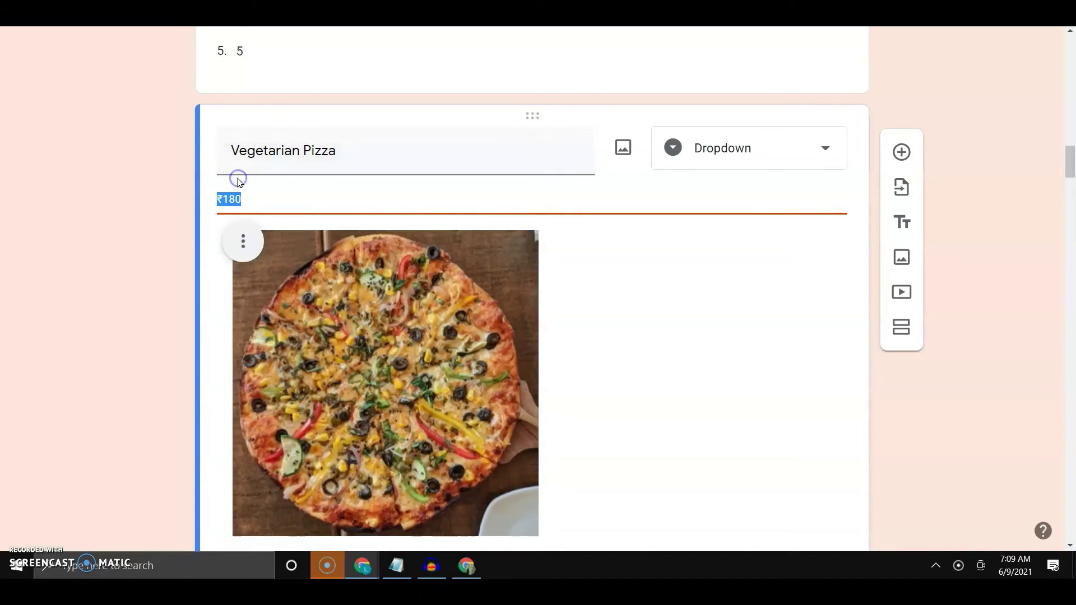
scroll(270, 185, up, 1)
scroll(271, 185, up, 4)
scroll(271, 185, up, 3)
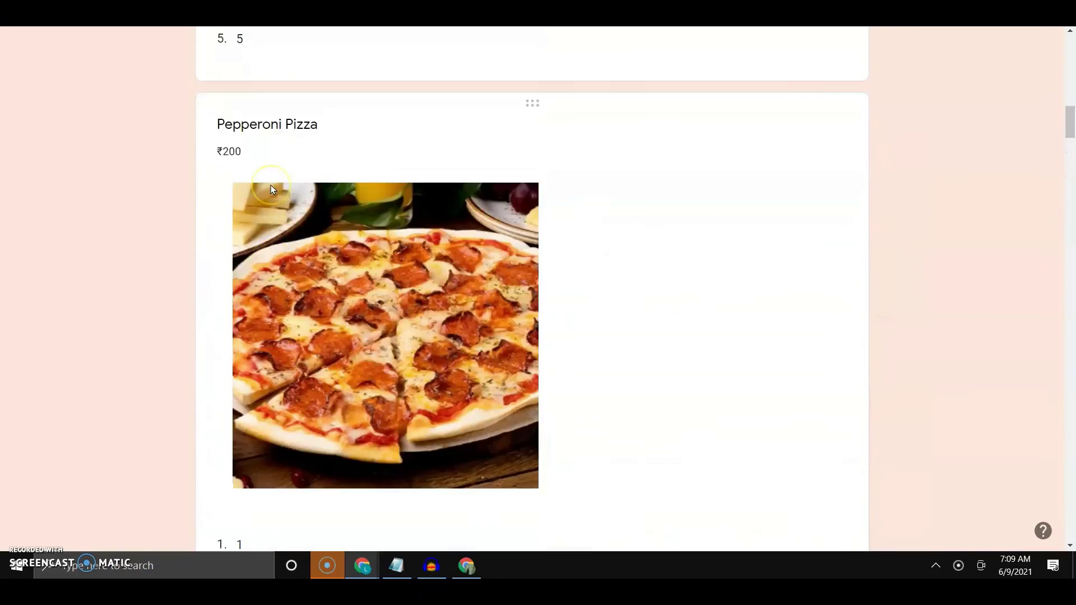
double_click(240, 163)
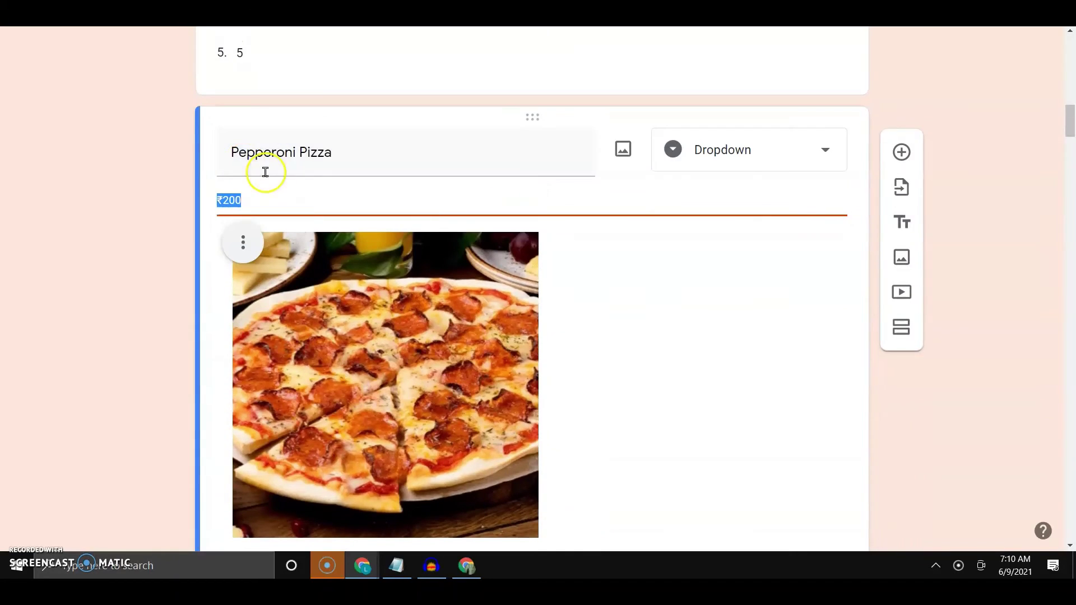
scroll(280, 183, up, 3)
scroll(280, 182, up, 3)
scroll(280, 183, up, 3)
scroll(281, 183, up, 2)
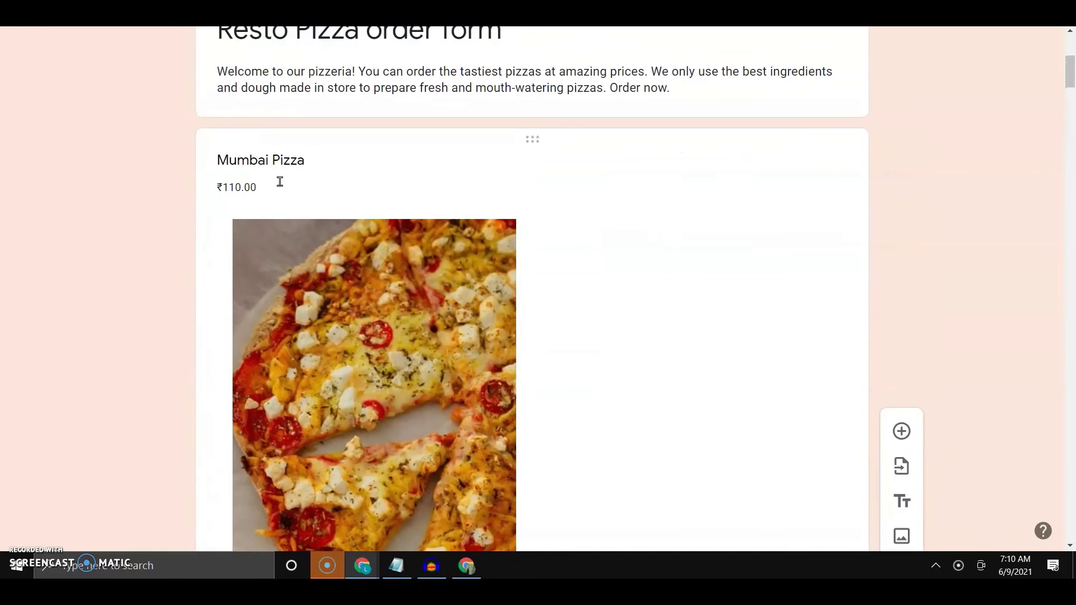
double_click(259, 187)
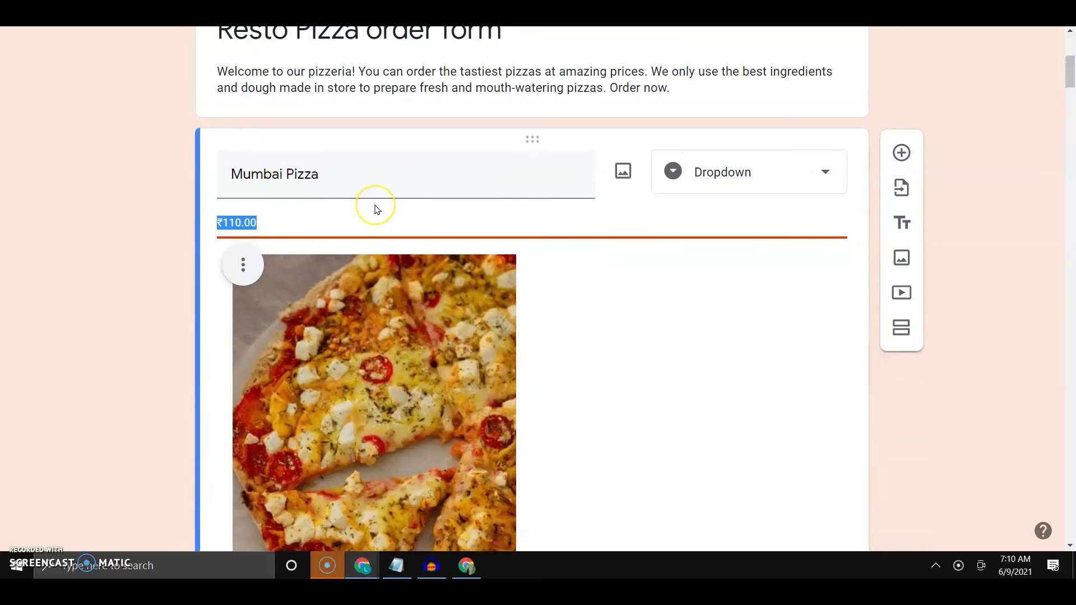
drag(370, 211, 342, 247)
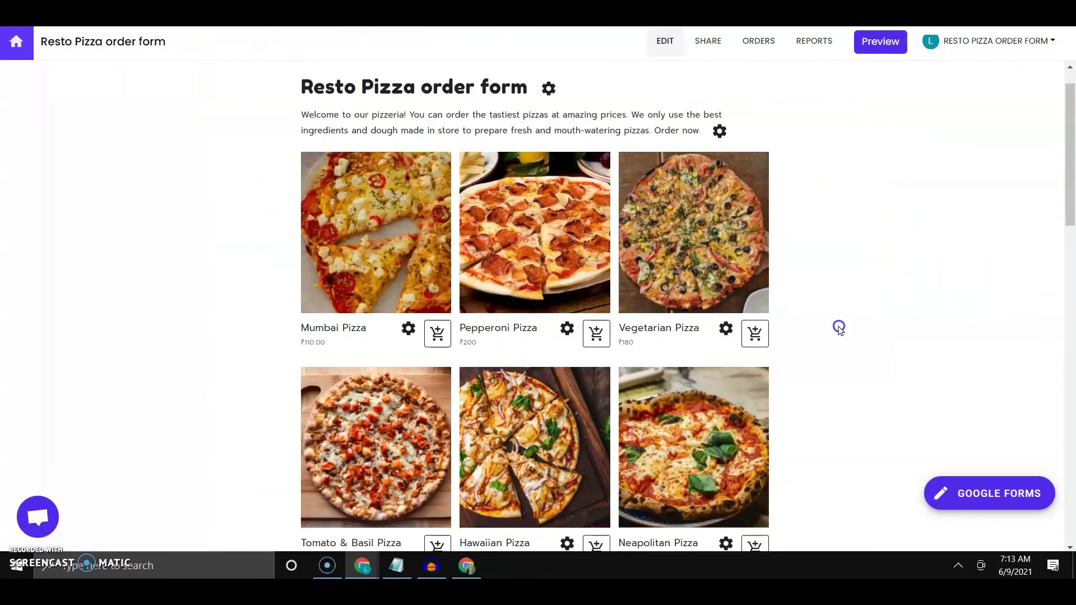
scroll(836, 327, down, 4)
scroll(527, 308, down, 3)
click(597, 220)
click(444, 345)
scroll(940, 482, down, 1)
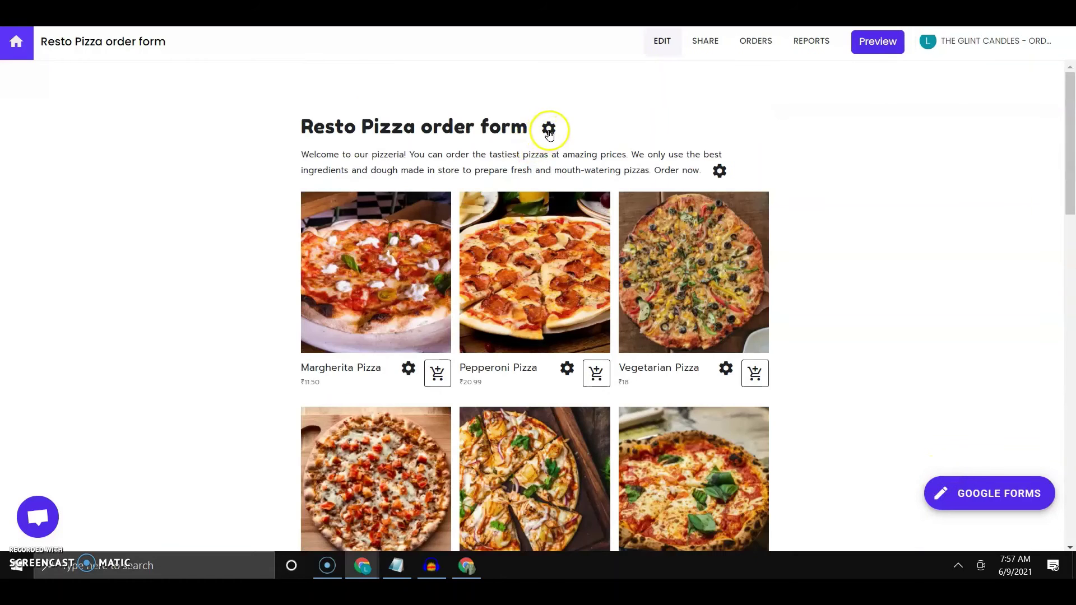
click(552, 131)
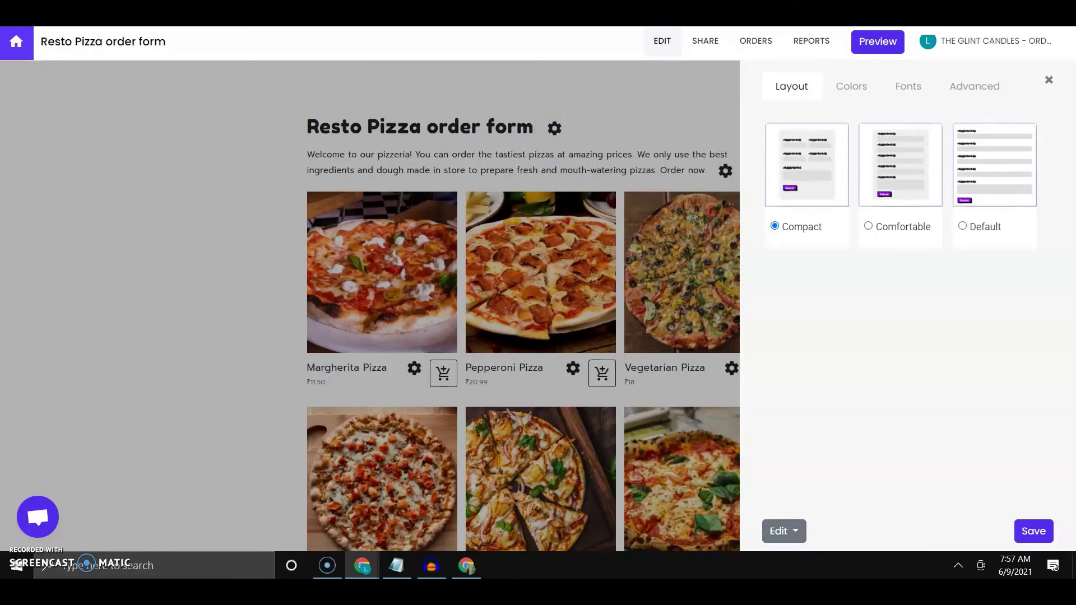
click(848, 91)
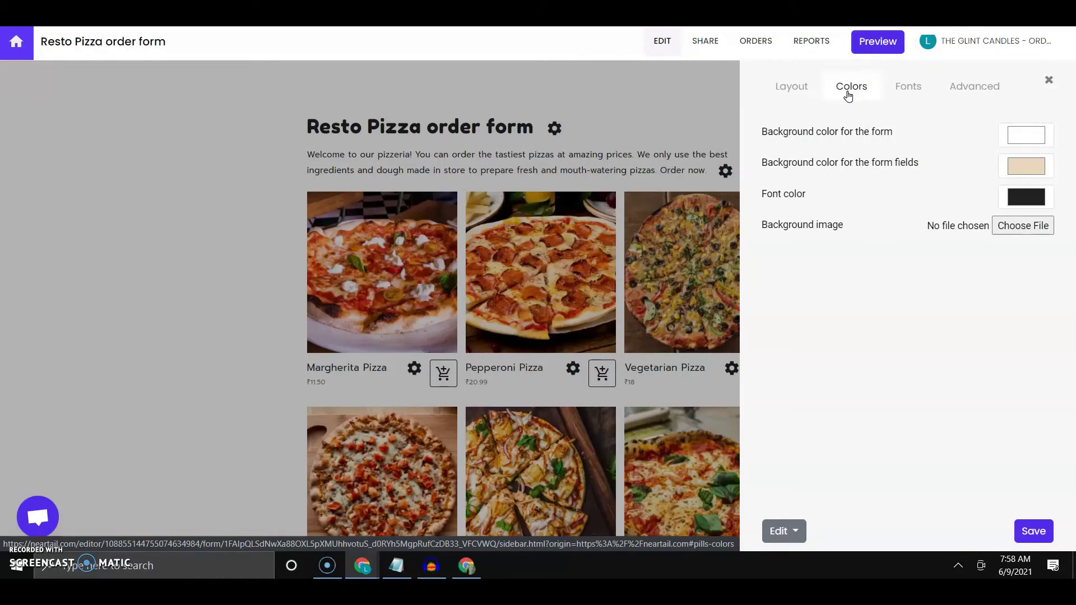
Step: Confirm the Order Amount field is calculated with the TOTAL(₹) formula
click(1048, 80)
scroll(848, 408, down, 4)
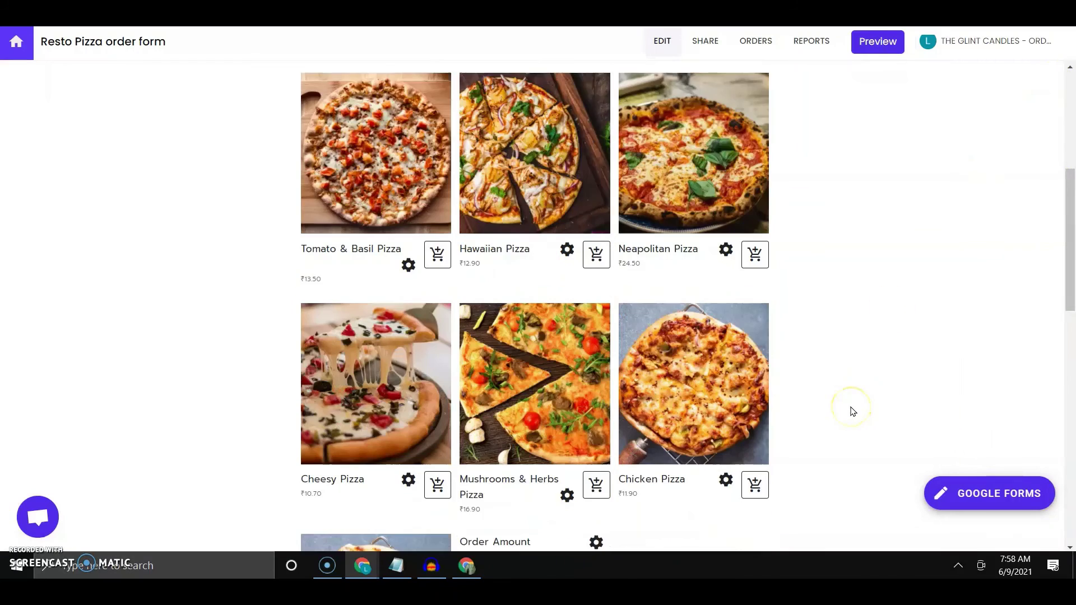
scroll(791, 412, down, 2)
click(597, 393)
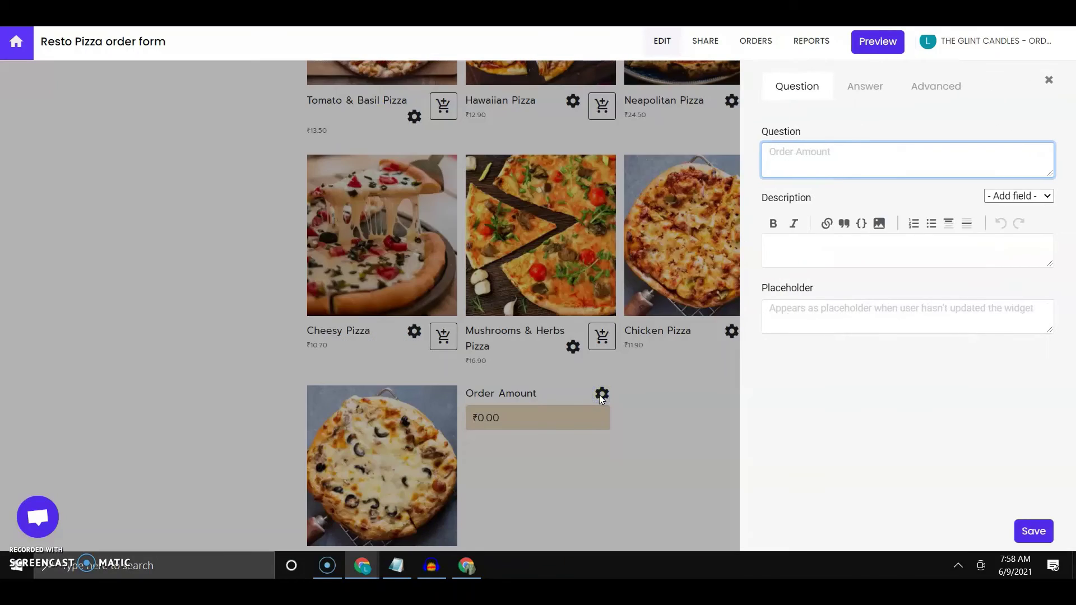
click(866, 87)
click(831, 215)
click(1048, 80)
scroll(640, 252, down, 5)
Step: Expand Review your order's description to show the BILL('₹') formula and save it
click(315, 284)
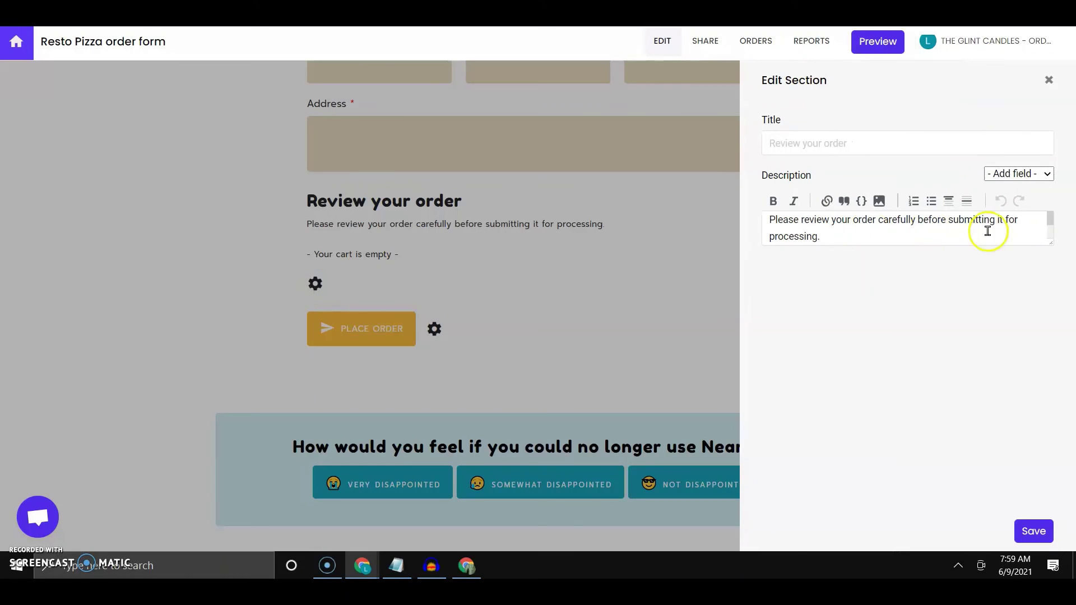
drag(1051, 242, 1050, 304)
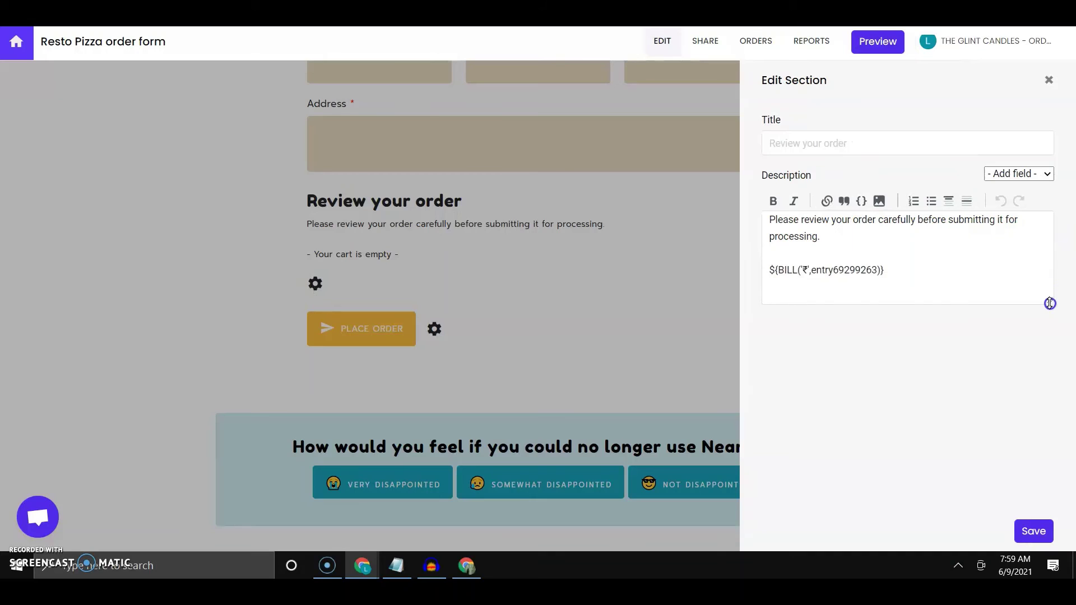
click(1034, 532)
click(1053, 92)
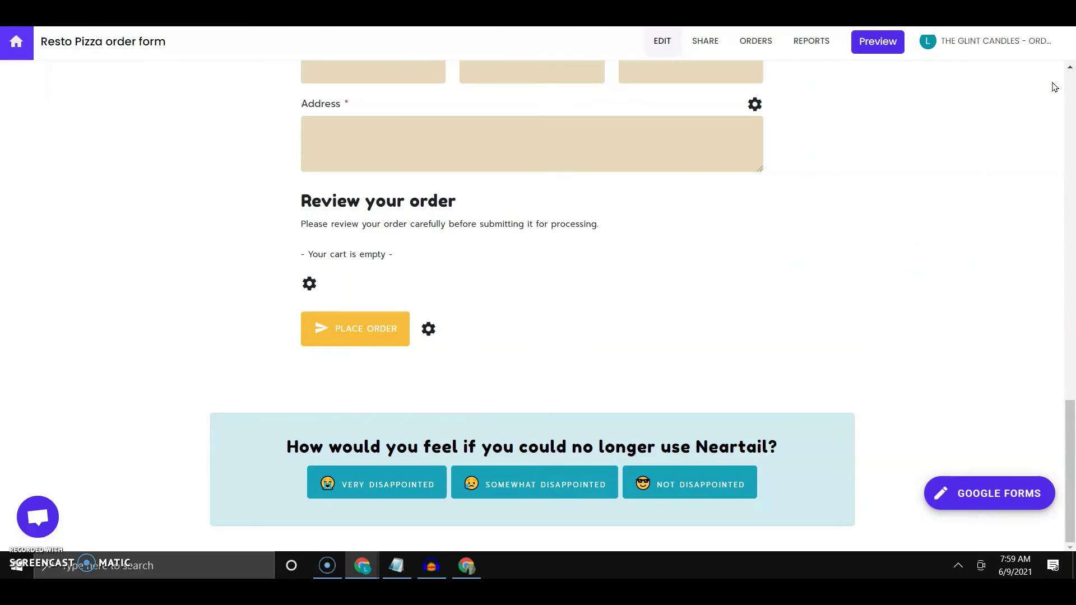
scroll(551, 197, up, 2)
click(421, 207)
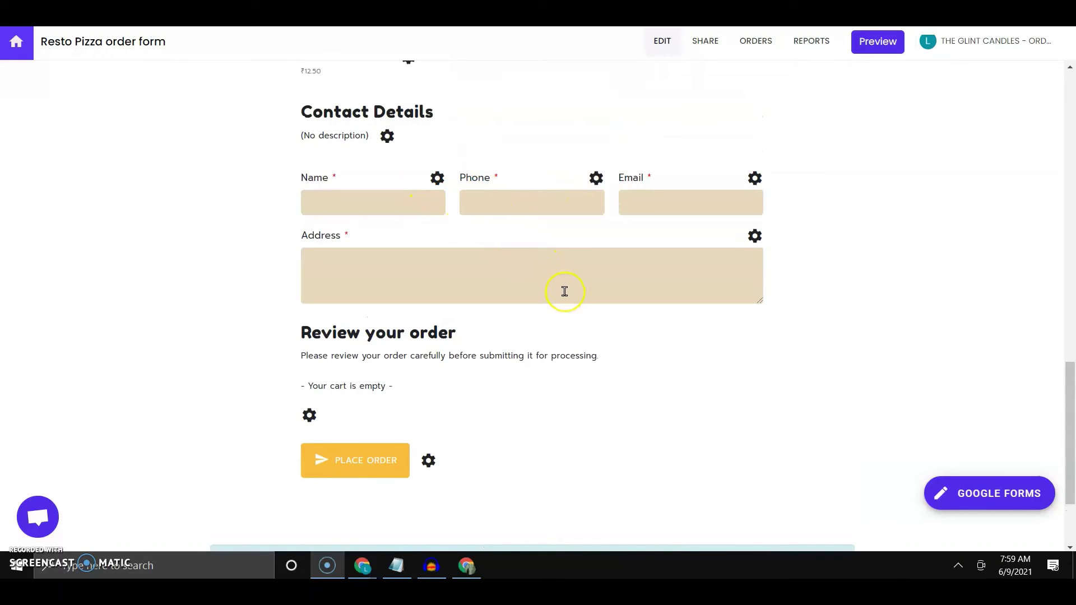
scroll(564, 291, down, 1)
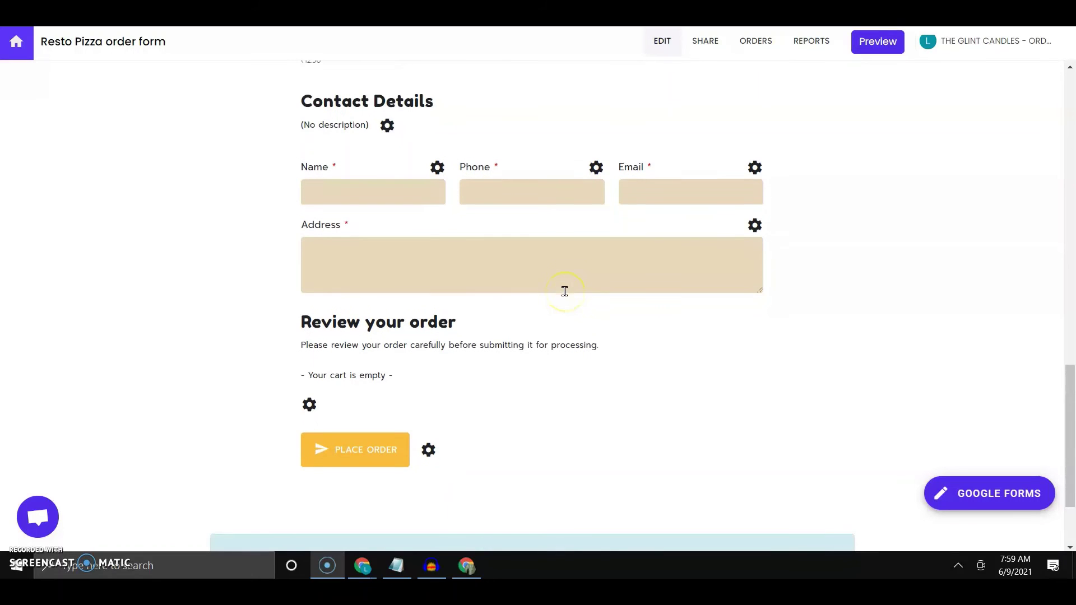
scroll(564, 291, down, 1)
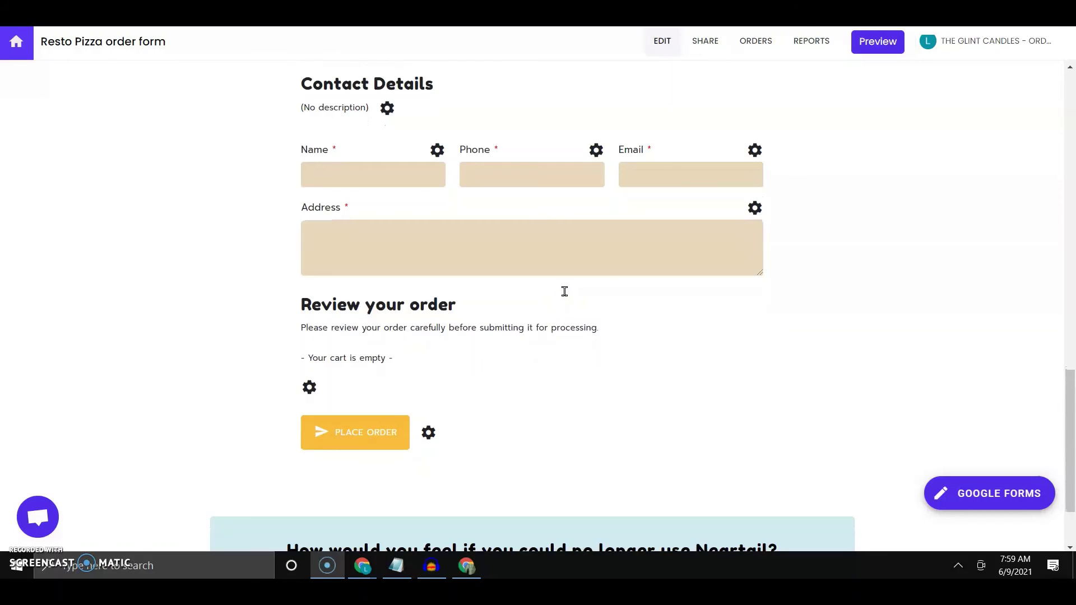
click(586, 291)
scroll(773, 286, up, 1)
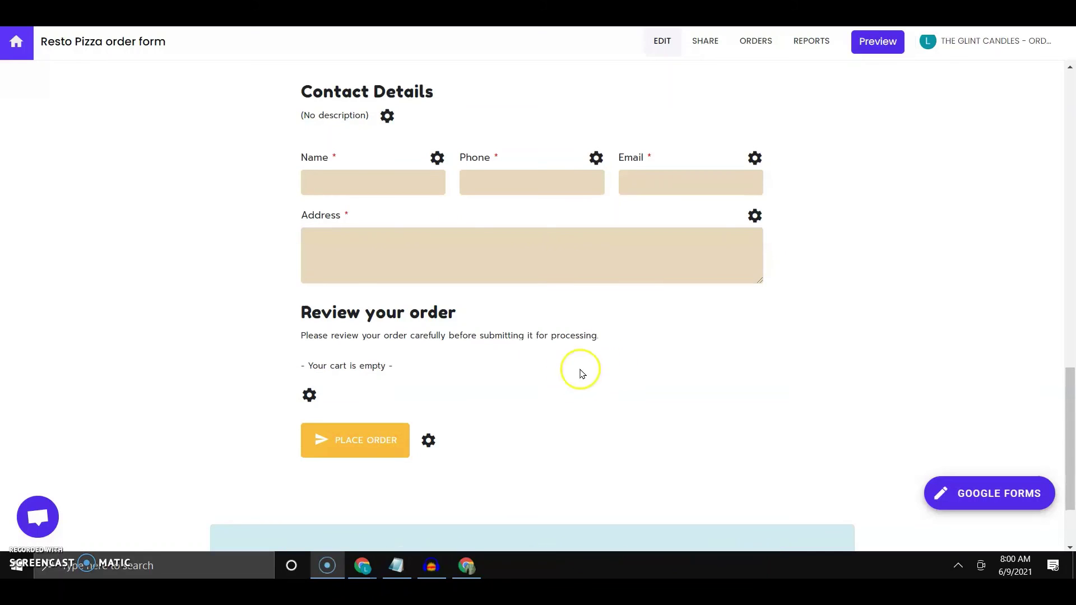
Step: Enable payment in the Place Order settings to reach the Stripe sign-in page
click(428, 443)
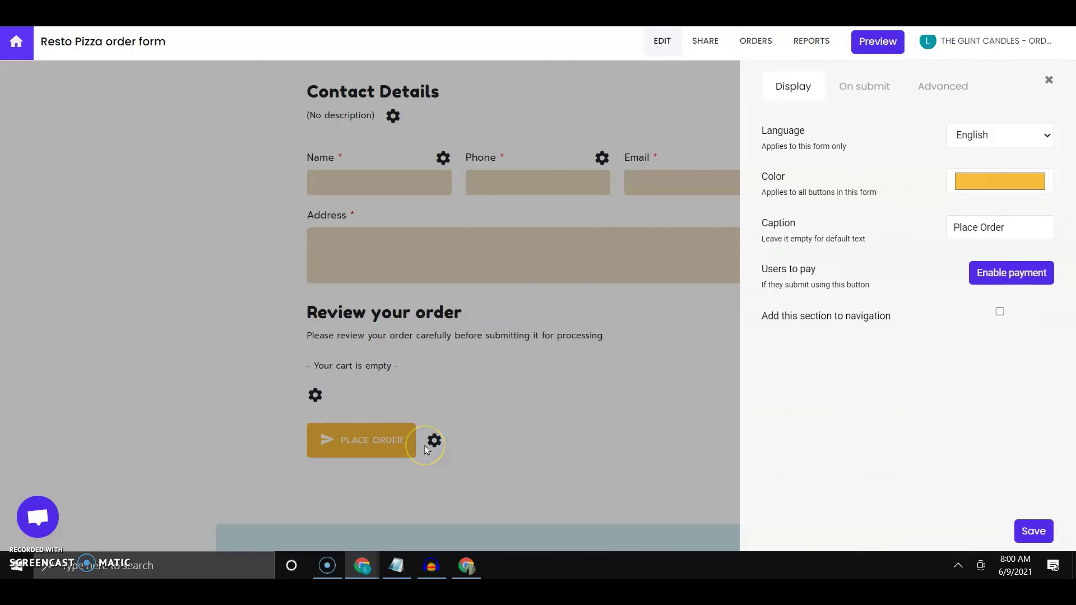
click(1037, 286)
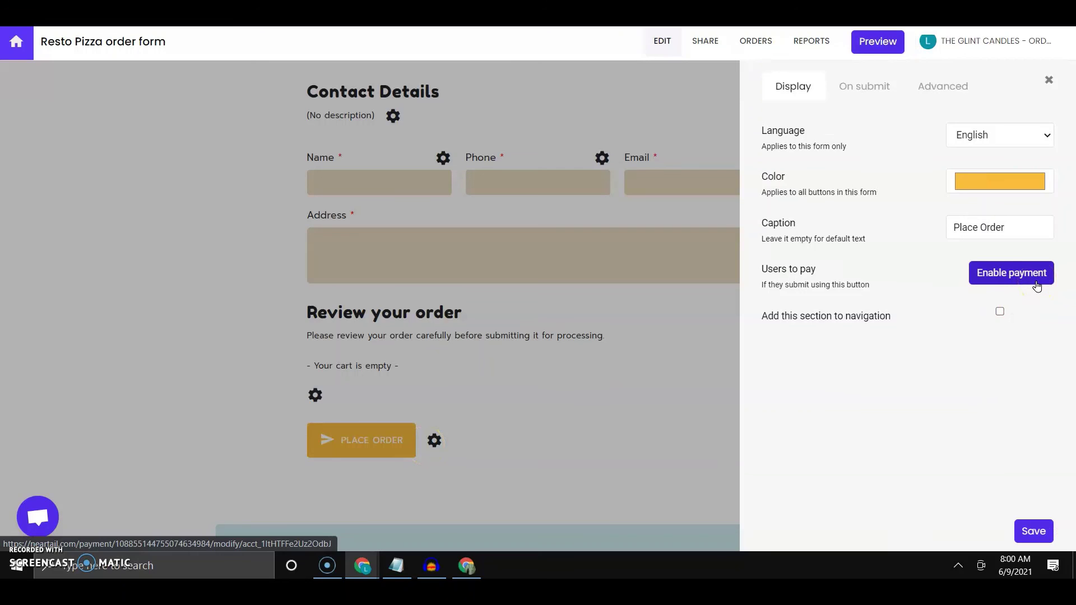
click(1037, 286)
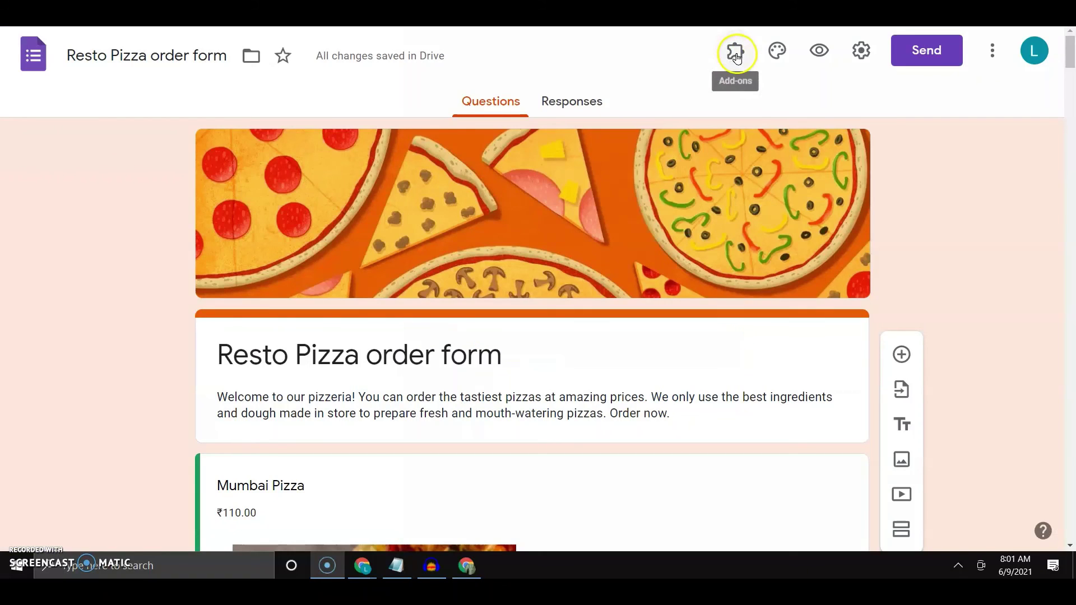
click(737, 52)
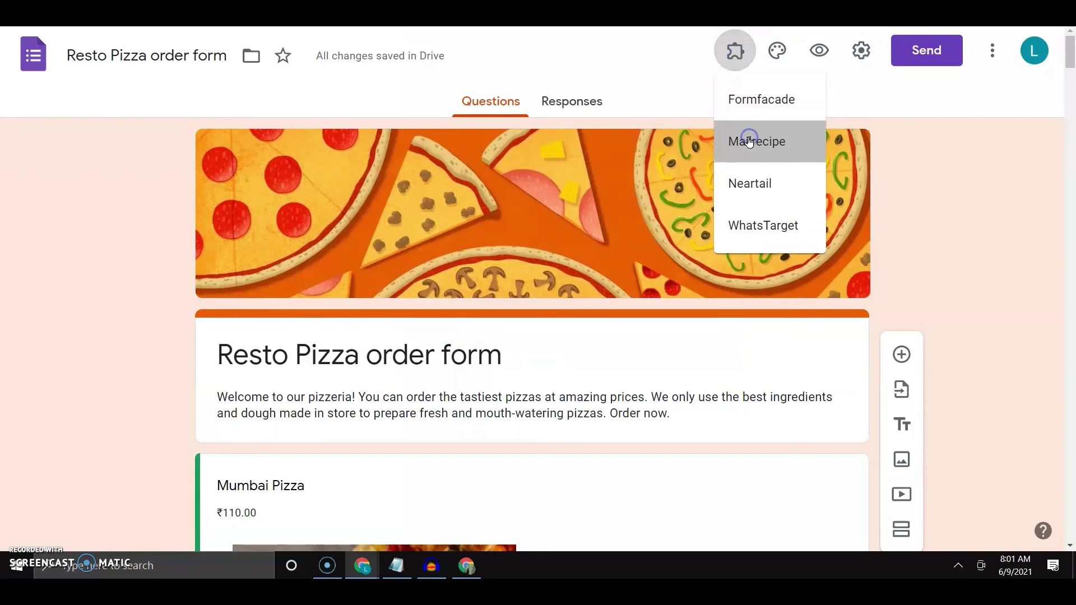
Step: Open the Mailrecipe add-on from the form's Google Forms add-ons list
click(748, 140)
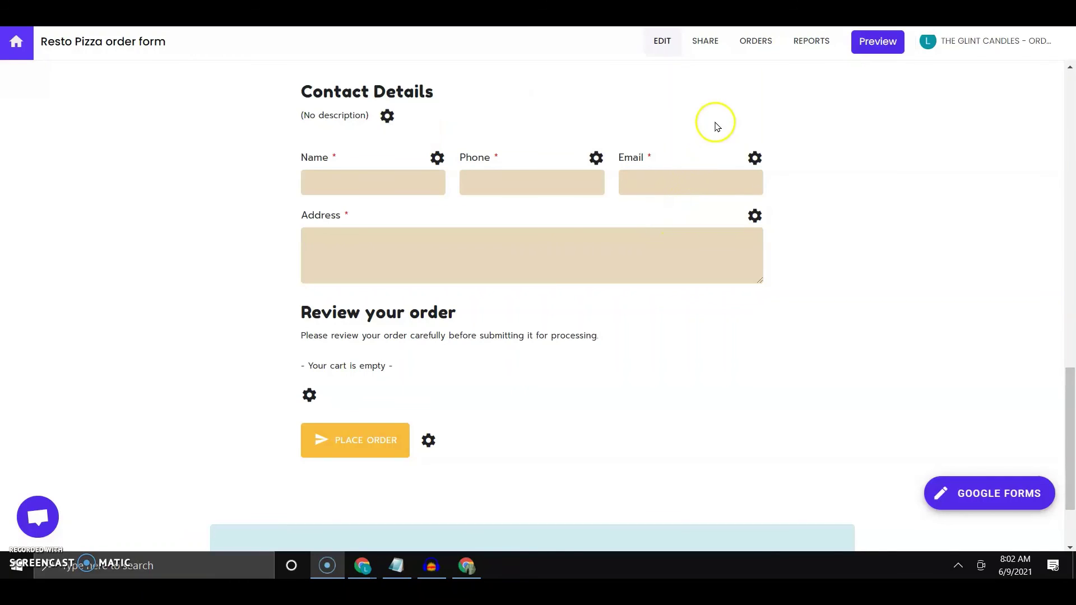
Step: Open the form's Share page and show its Embed options (WordPress, Squarespace, Google Sites)
click(710, 44)
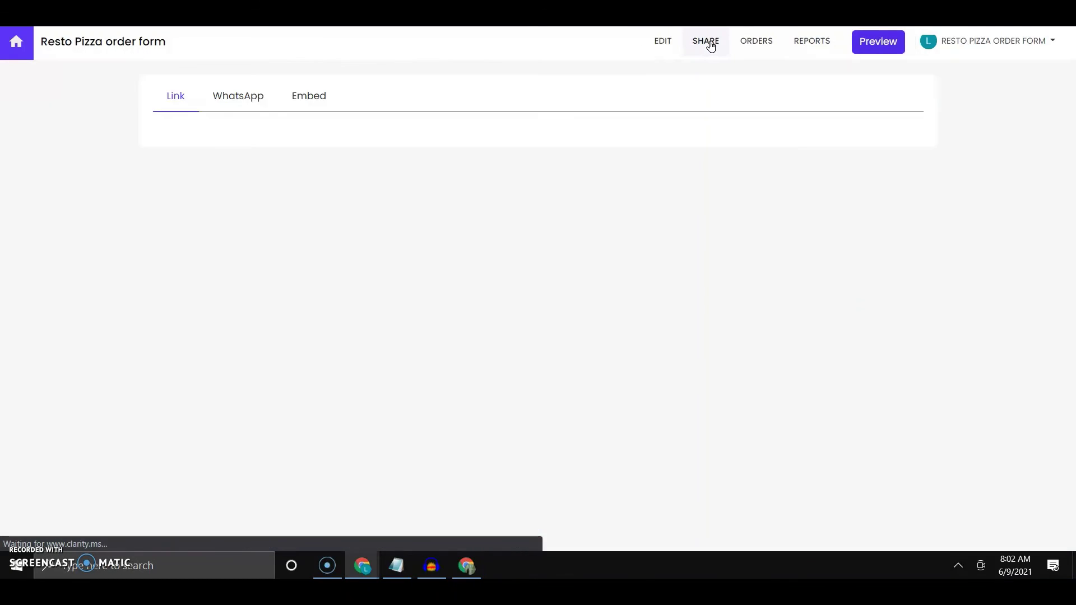
click(415, 266)
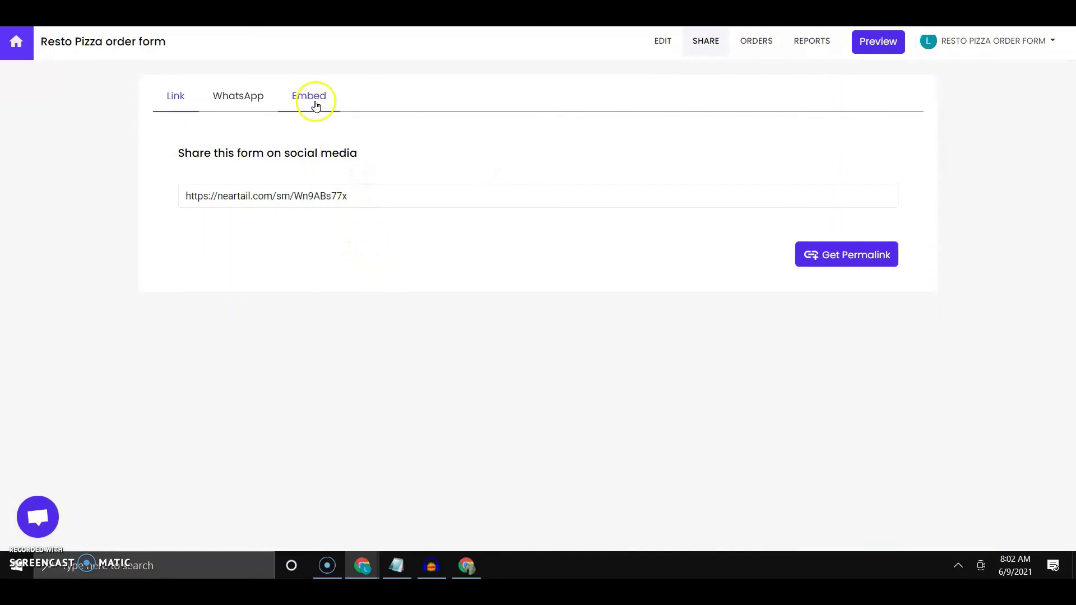
click(313, 101)
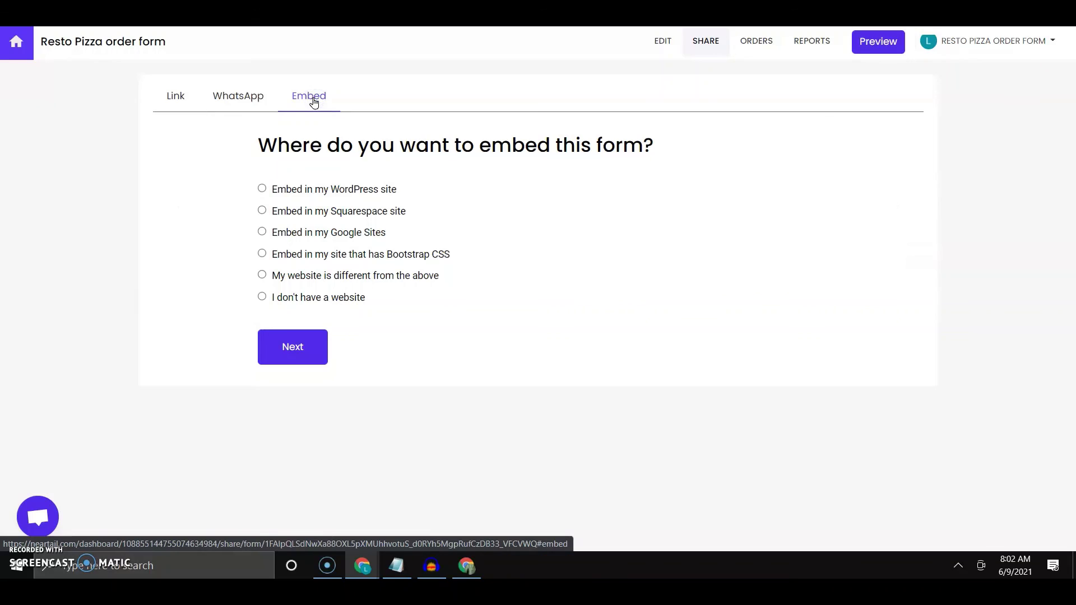